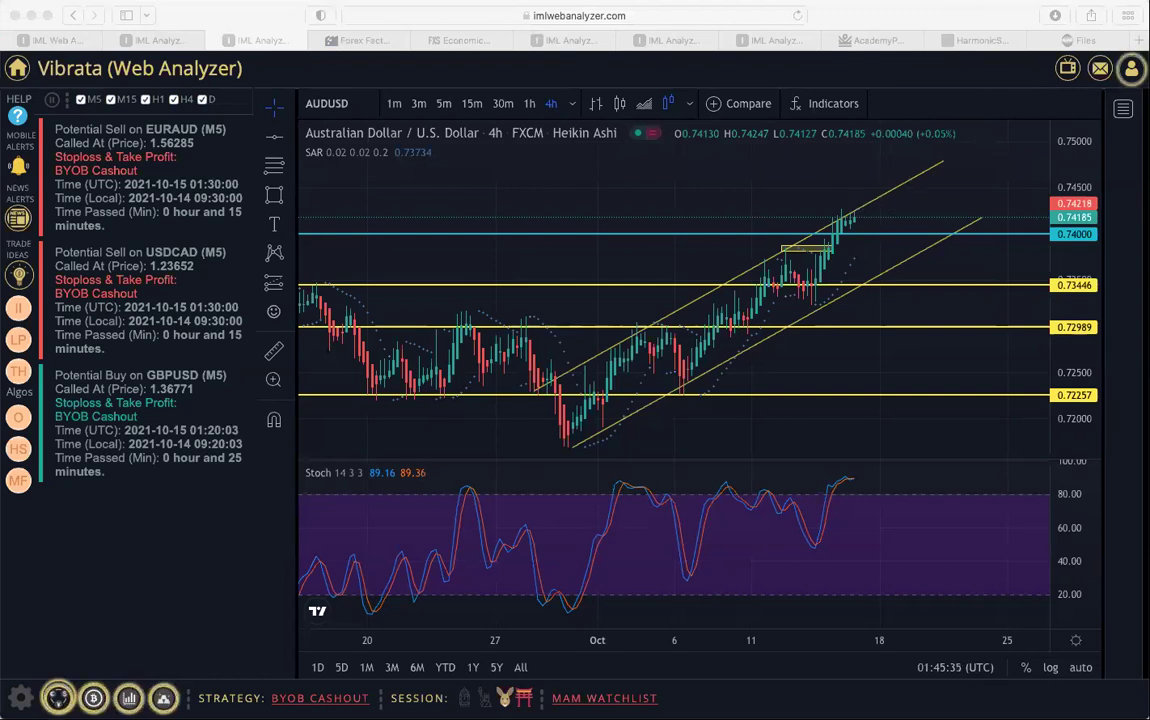
Switch to the BYOB Compound Growth Chart workbook in Excel and enlarge the Sheet1 view to 128%.
{"action": "left_click", "coordinate": [935, 19]}
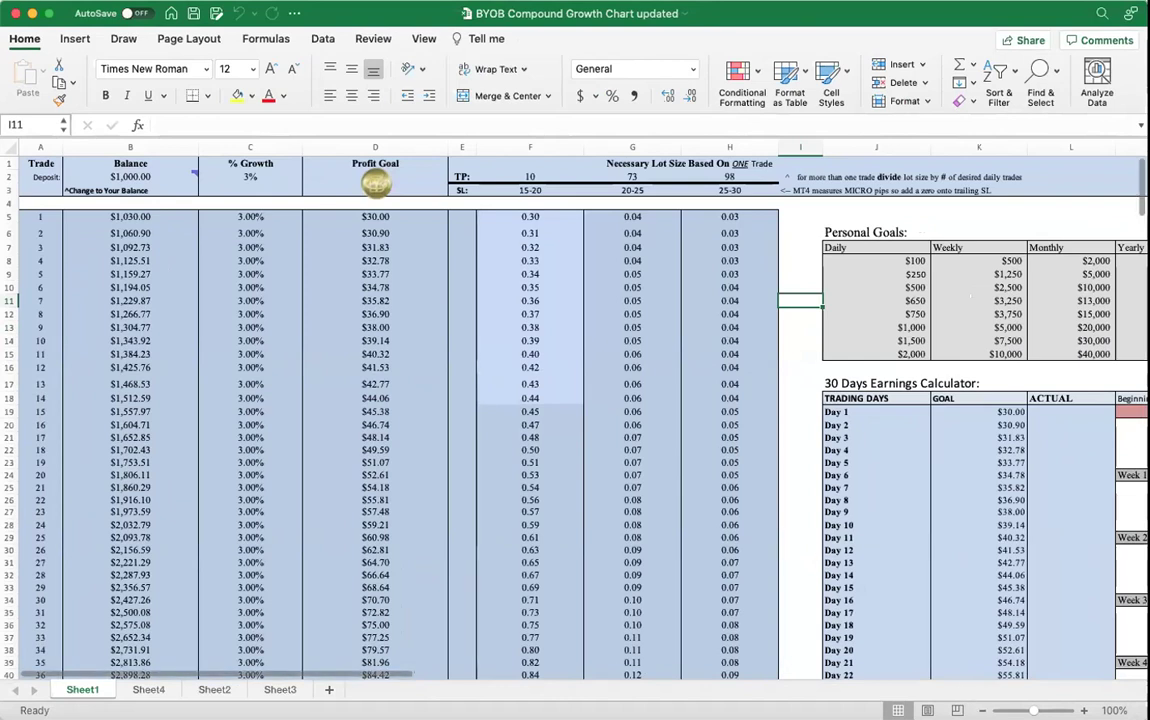
{"action": "left_click_drag", "start_coordinate": [1033, 710], "coordinate": [1037, 710]}
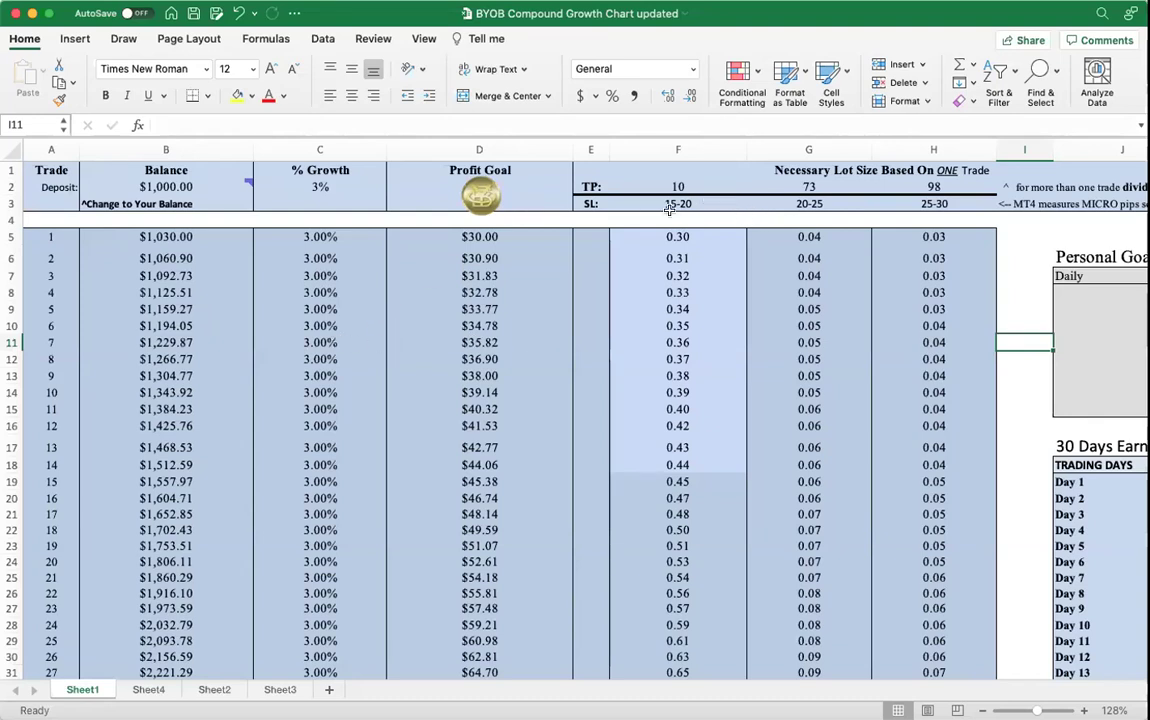
{"action": "left_click", "coordinate": [339, 189]}
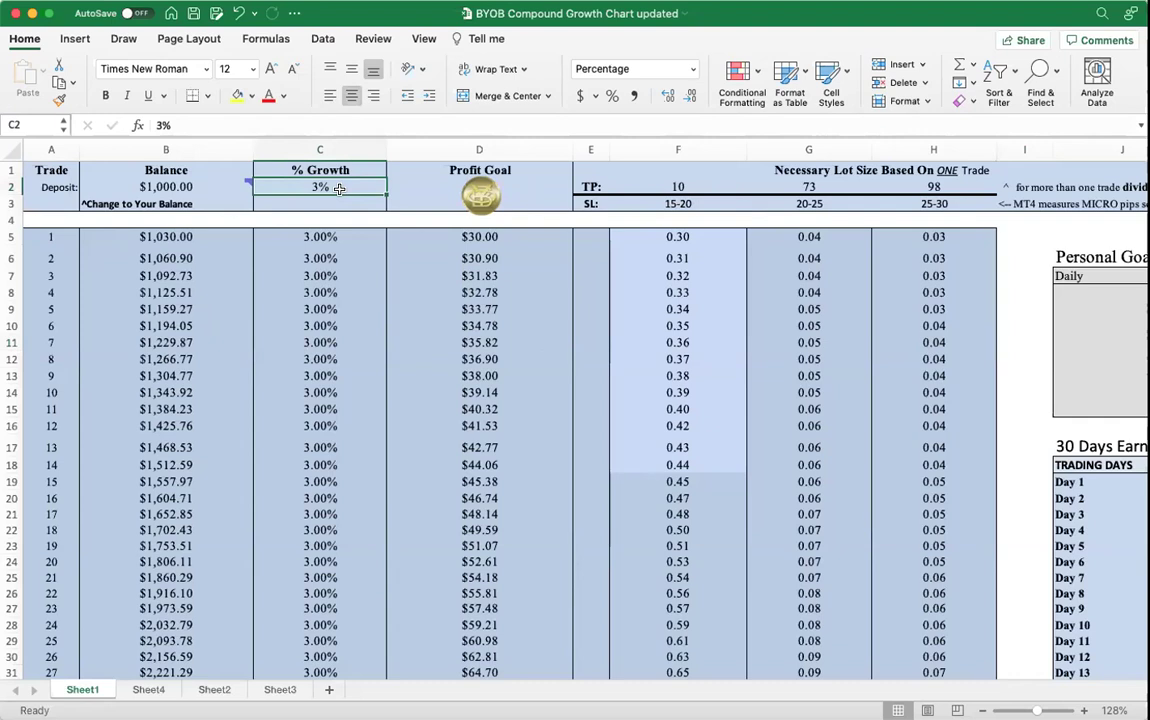
{"action": "type", "text": "5"}
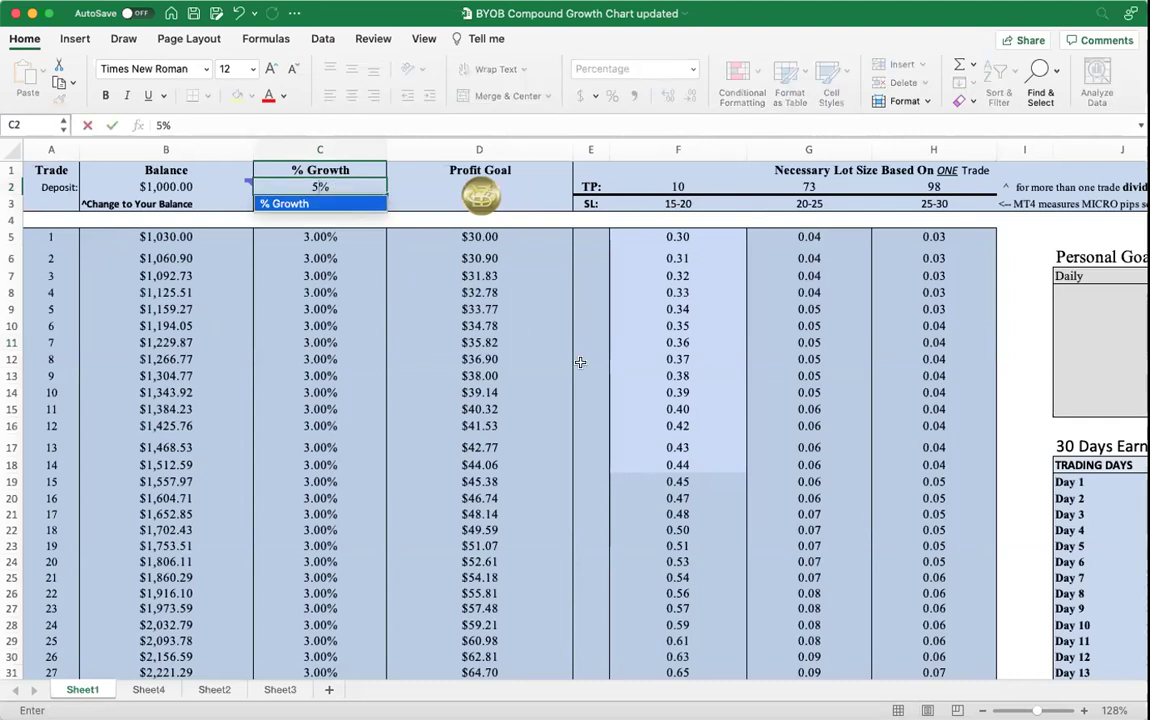
{"action": "key", "text": "Return"}
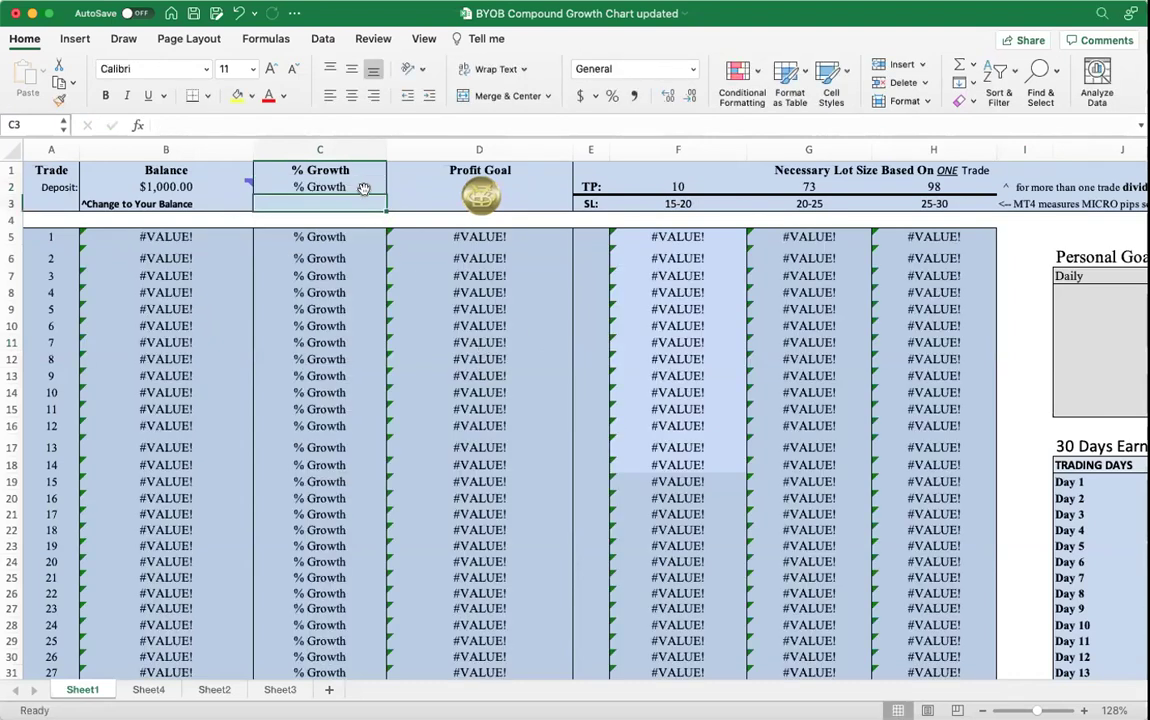
{"action": "left_click", "coordinate": [238, 13]}
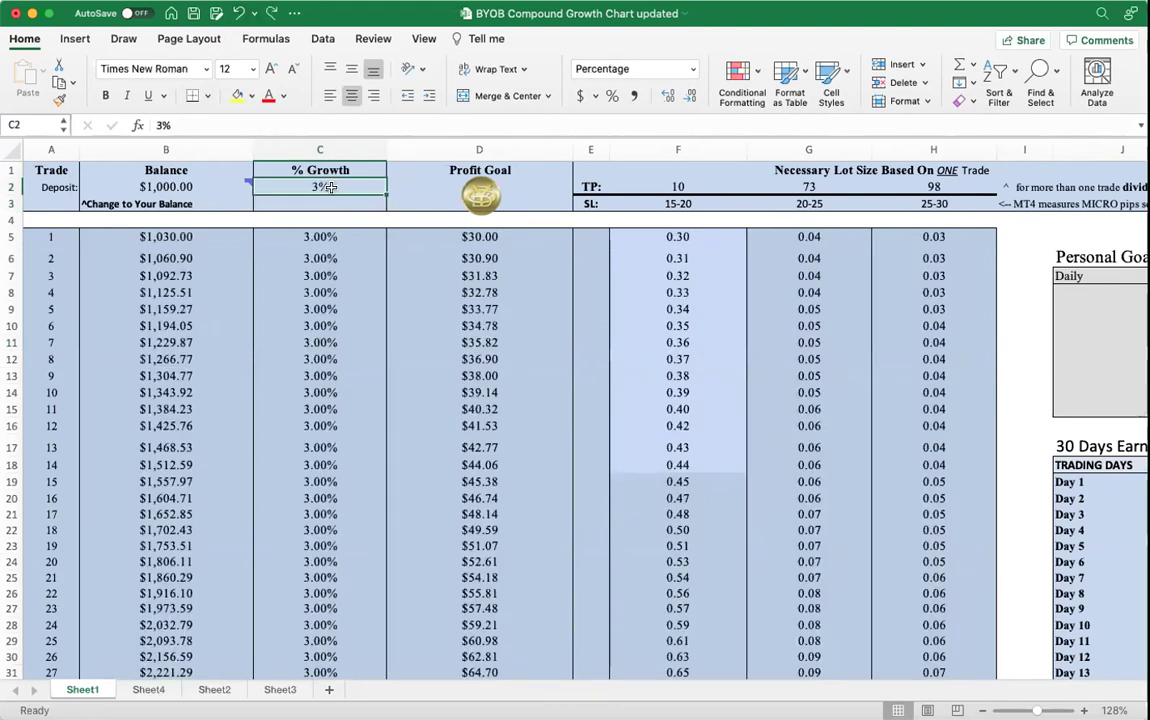
Set the % Growth rate in cell C2 to 5%.
{"action": "type", "text": "5"}
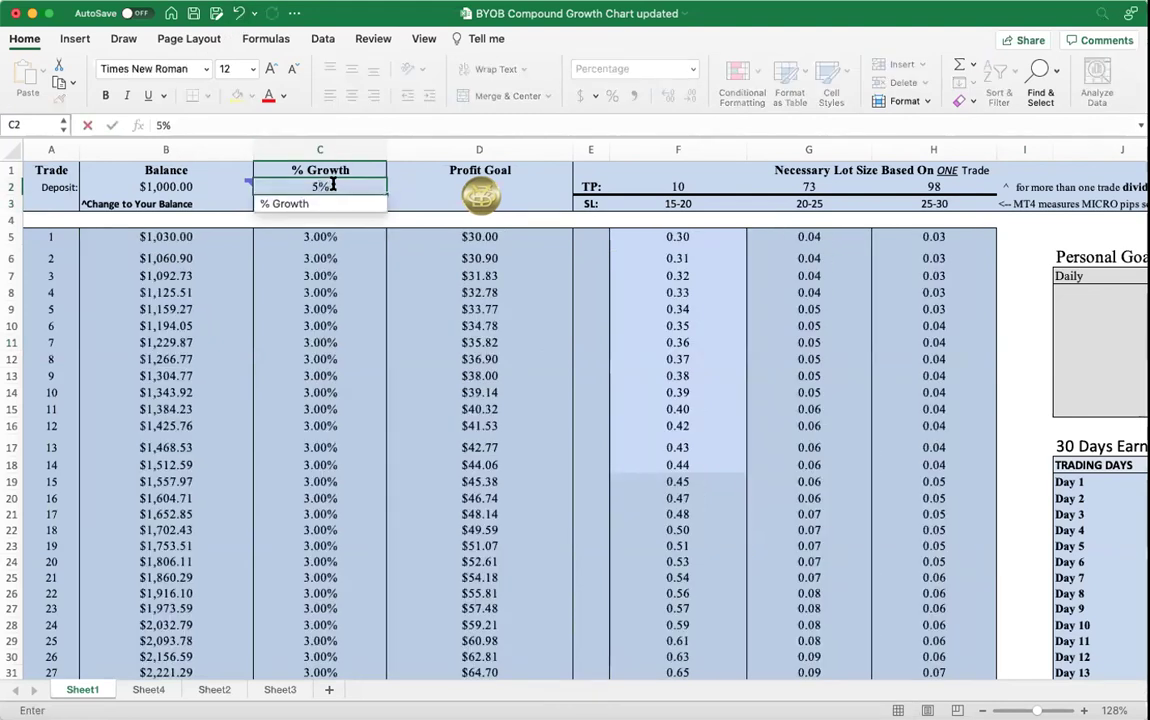
{"action": "key", "text": "Return"}
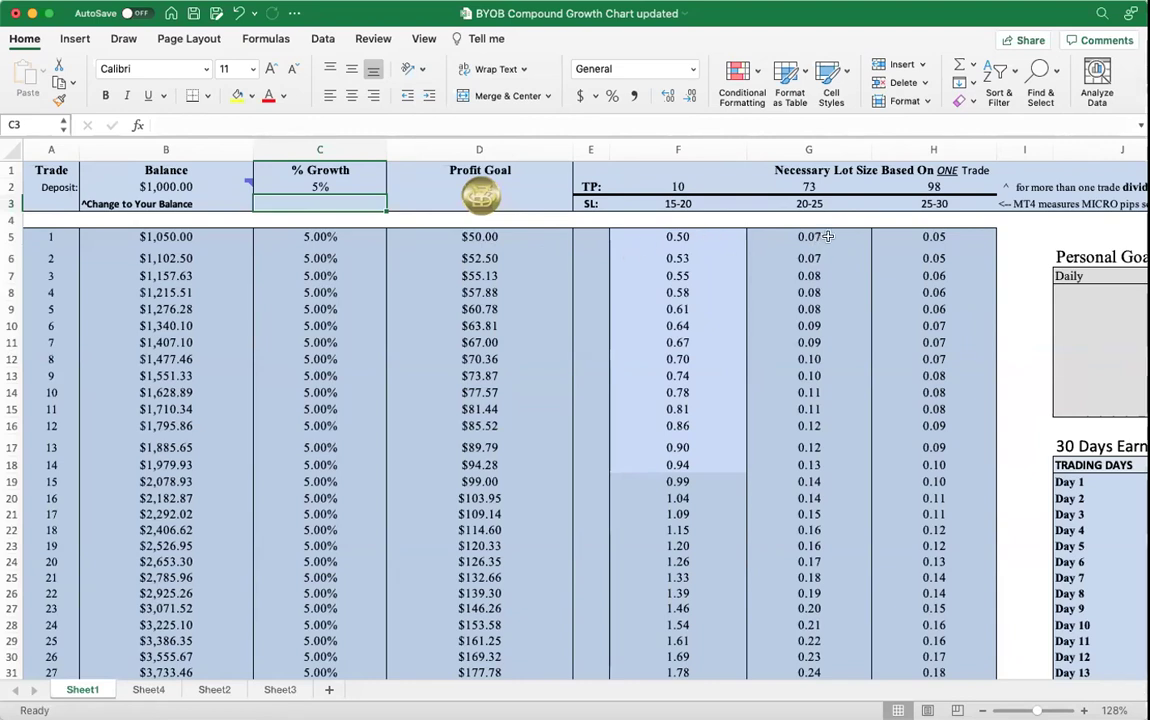
Examine the 5% growth projection from trade 1 to trade 125, highlighting the first and last trade rows.
{"action": "left_click", "coordinate": [12, 236]}
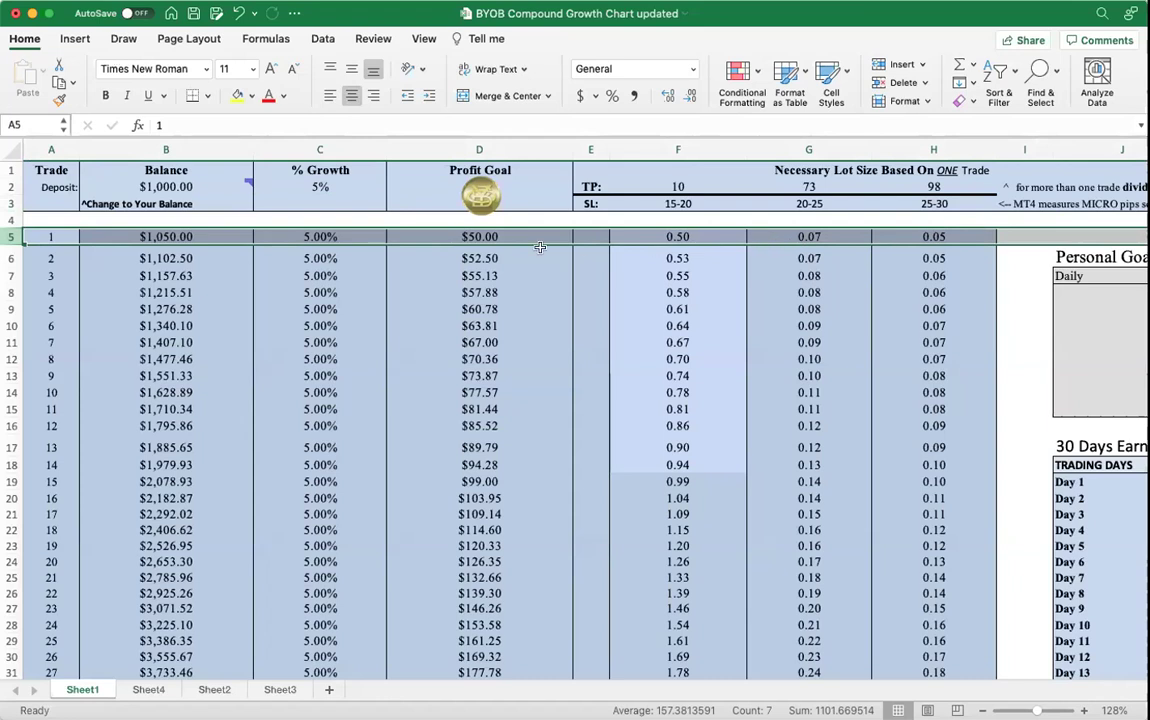
{"action": "scroll", "coordinate": [510, 320], "scroll_direction": "down", "scroll_amount": 10}
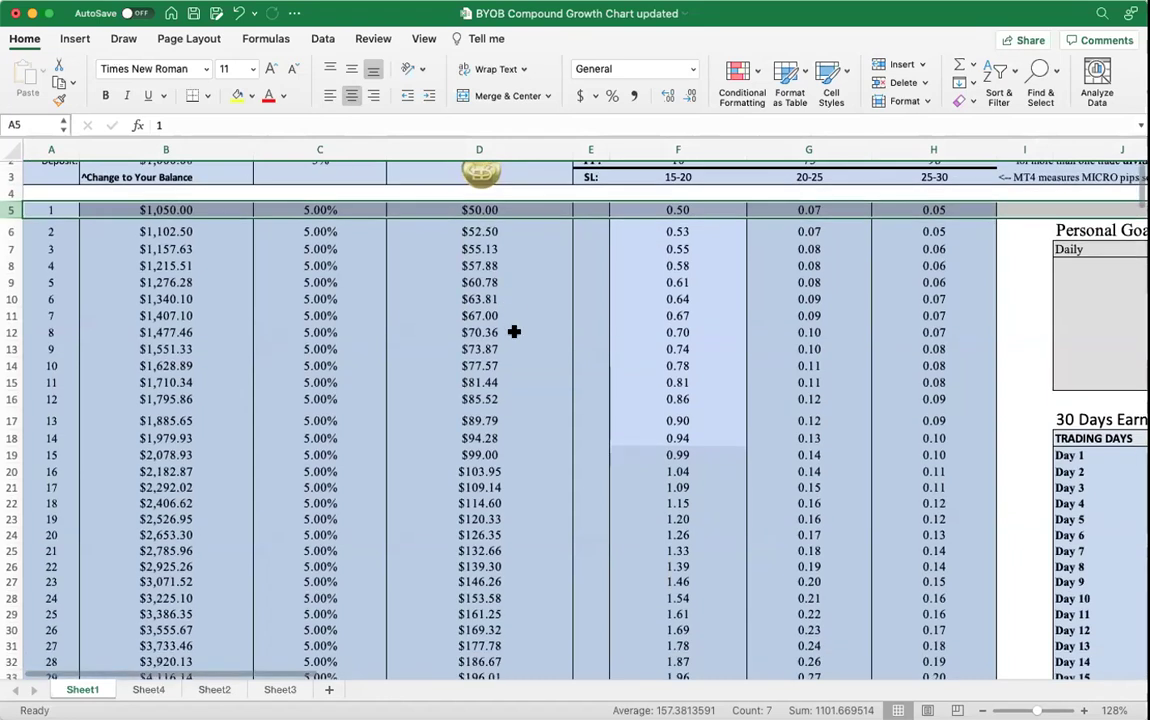
{"action": "scroll", "coordinate": [522, 352], "scroll_direction": "down", "scroll_amount": 17}
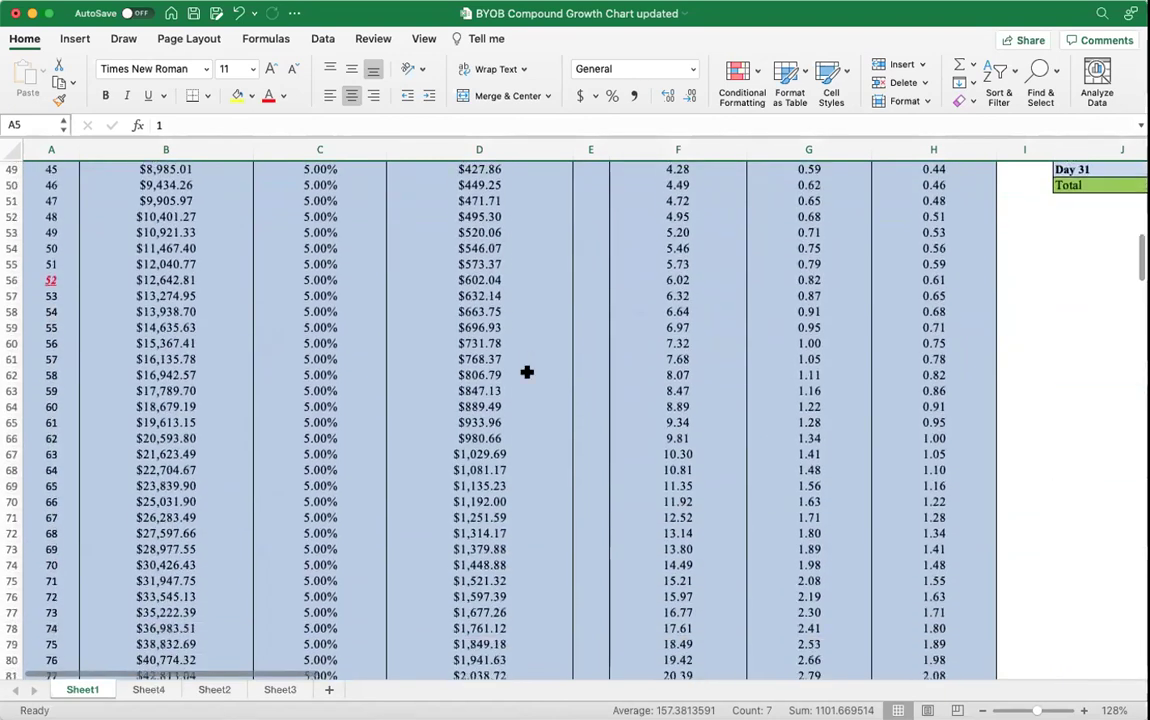
{"action": "scroll", "coordinate": [523, 391], "scroll_direction": "down", "scroll_amount": 1}
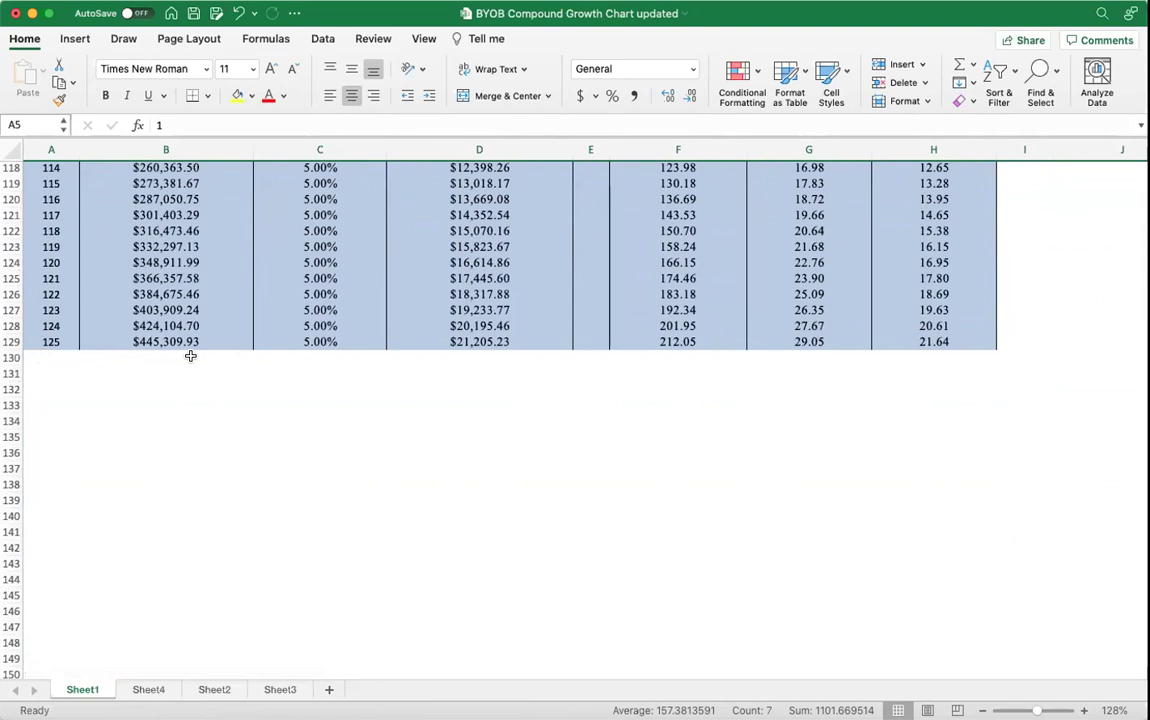
{"action": "left_click", "coordinate": [12, 341]}
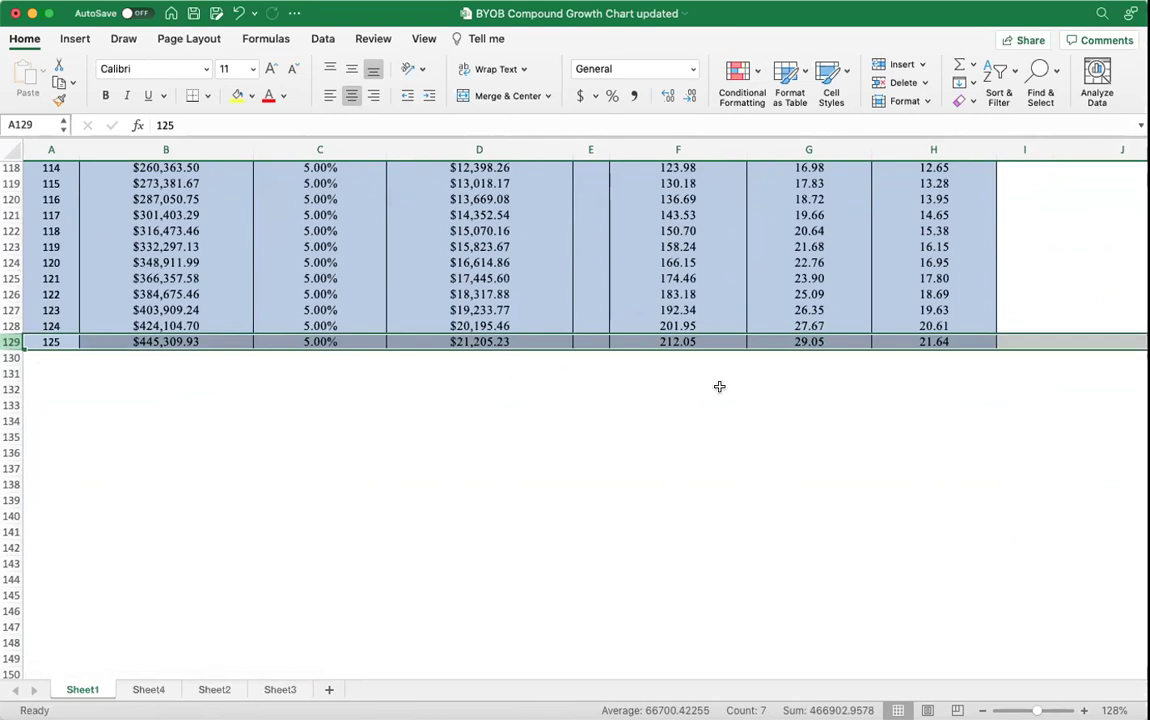
{"action": "scroll", "coordinate": [734, 405], "scroll_direction": "up", "scroll_amount": 3}
{"action": "scroll", "coordinate": [734, 405], "scroll_direction": "up", "scroll_amount": 12}
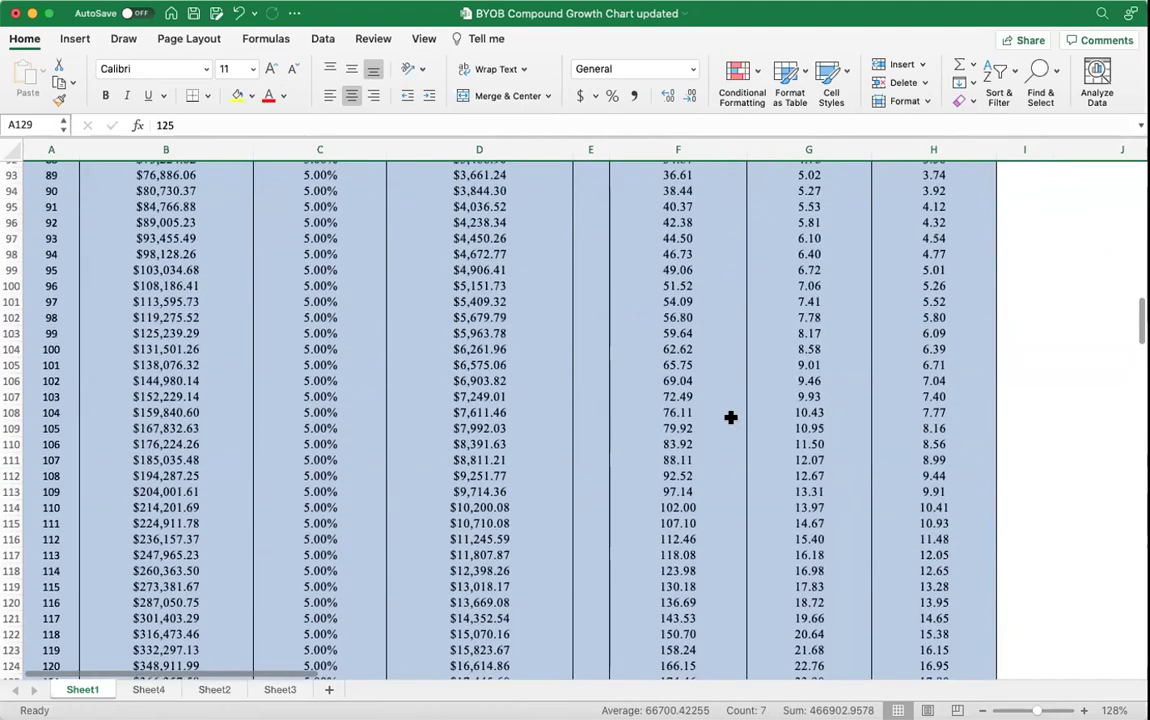
{"action": "scroll", "coordinate": [730, 417], "scroll_direction": "up", "scroll_amount": 20}
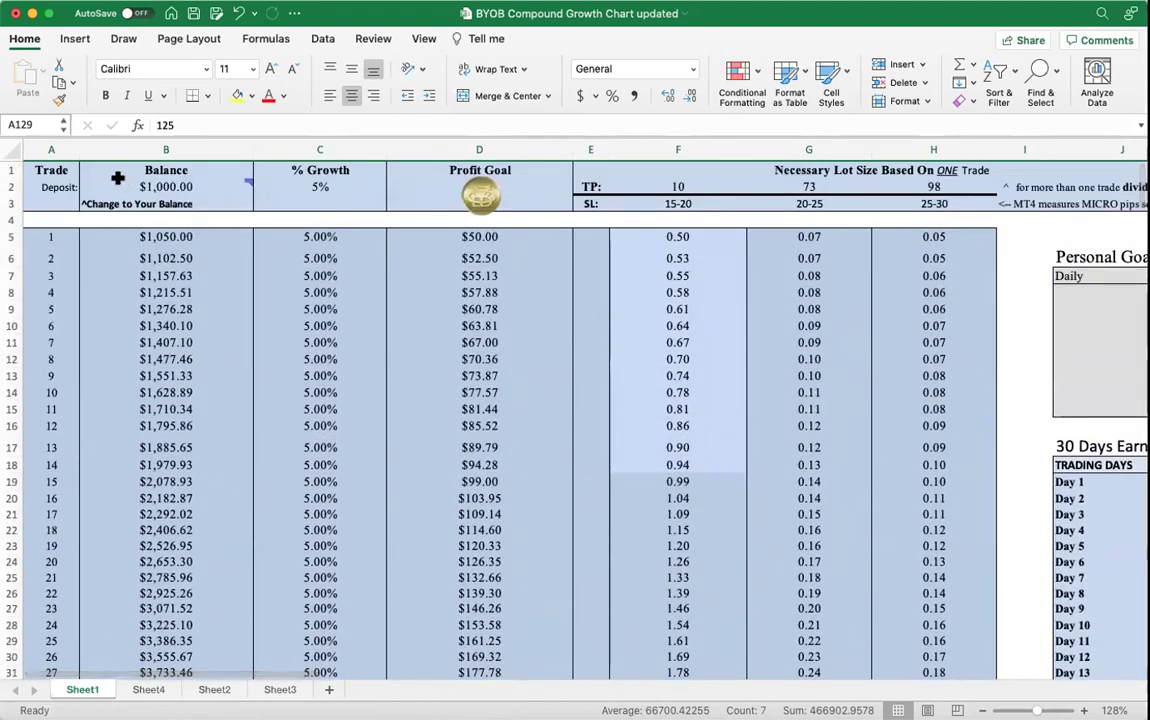
Set the starting deposit balance in cell B2 to $500.
{"action": "left_click", "coordinate": [158, 184]}
{"action": "type", "text": "500"}
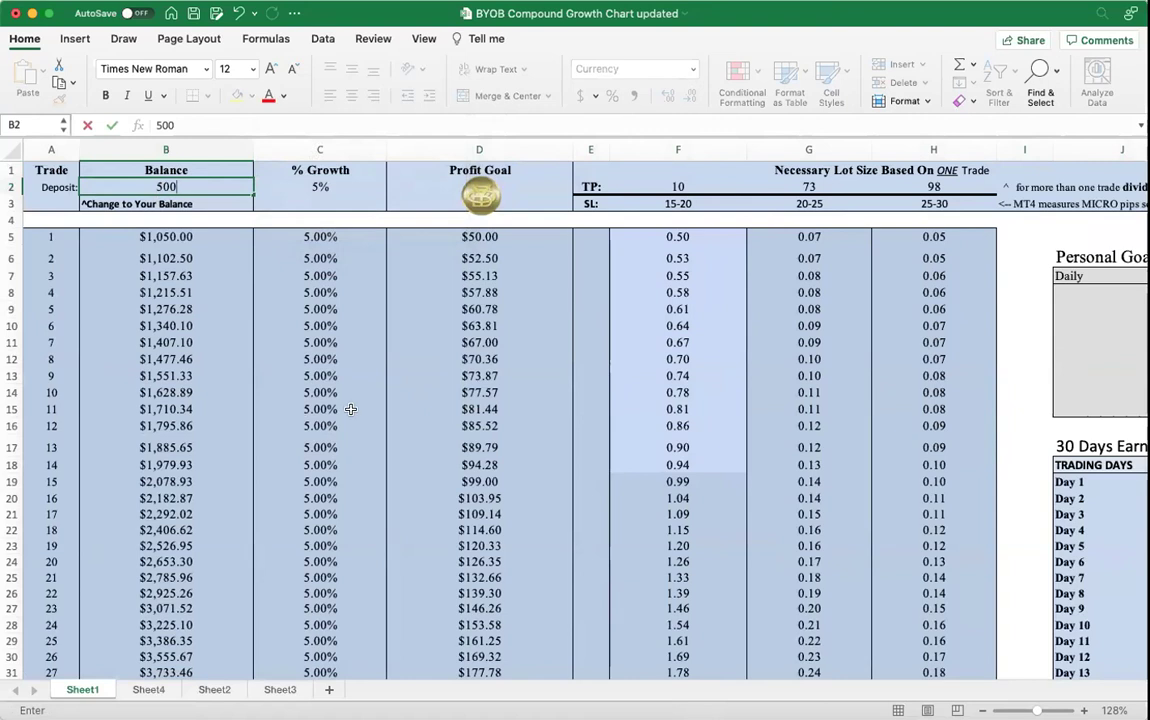
{"action": "key", "text": "Return"}
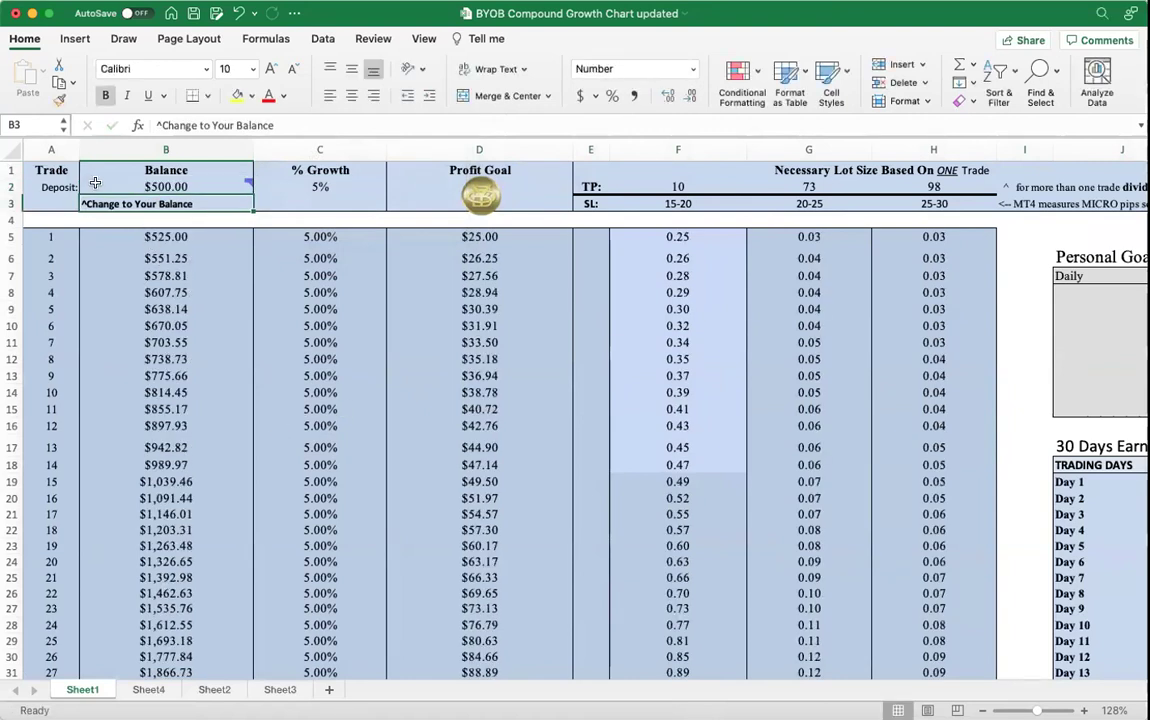
Examine how balance, profit goal and lot sizes develop down to trade 125 for the $500 deposit.
{"action": "scroll", "coordinate": [577, 419], "scroll_direction": "down", "scroll_amount": 1}
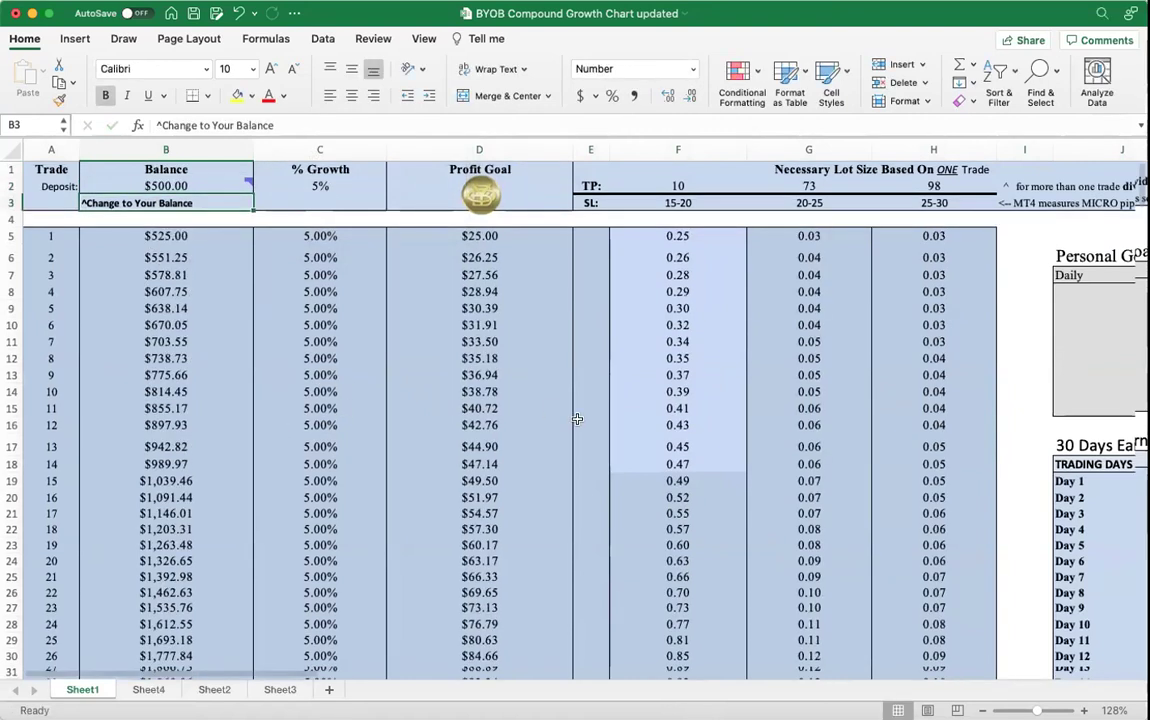
{"action": "scroll", "coordinate": [577, 419], "scroll_direction": "down", "scroll_amount": 2}
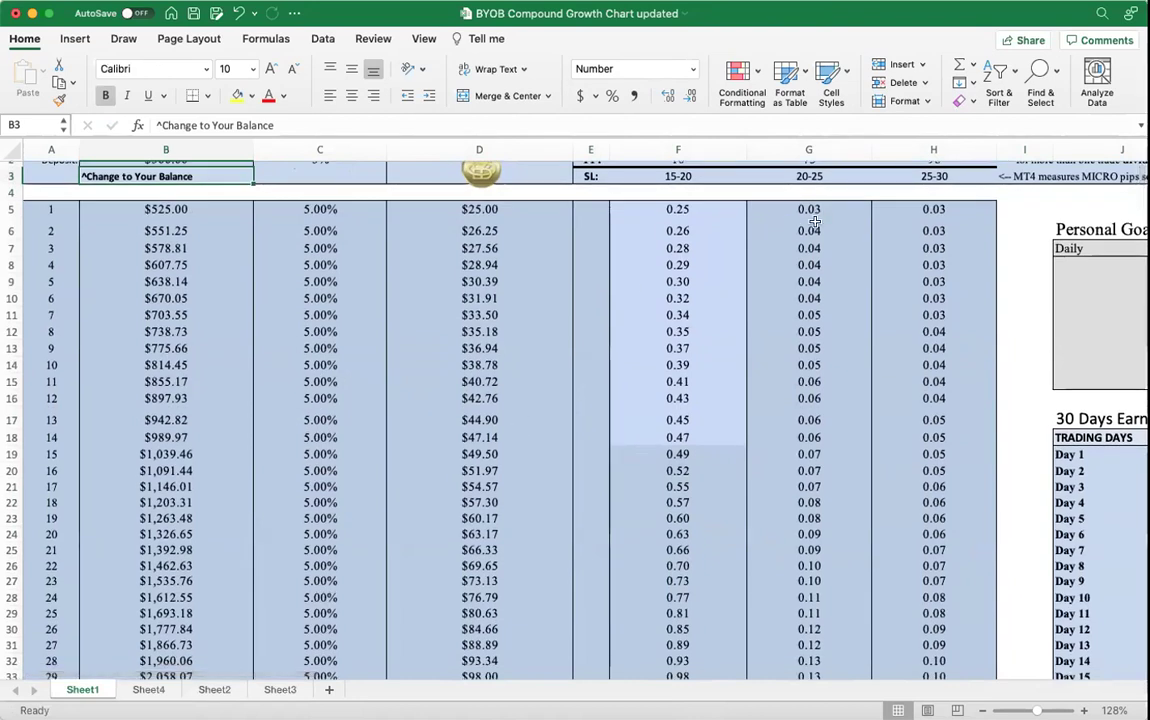
{"action": "scroll", "coordinate": [680, 345], "scroll_direction": "down", "scroll_amount": 20}
{"action": "scroll", "coordinate": [682, 343], "scroll_direction": "down", "scroll_amount": 20}
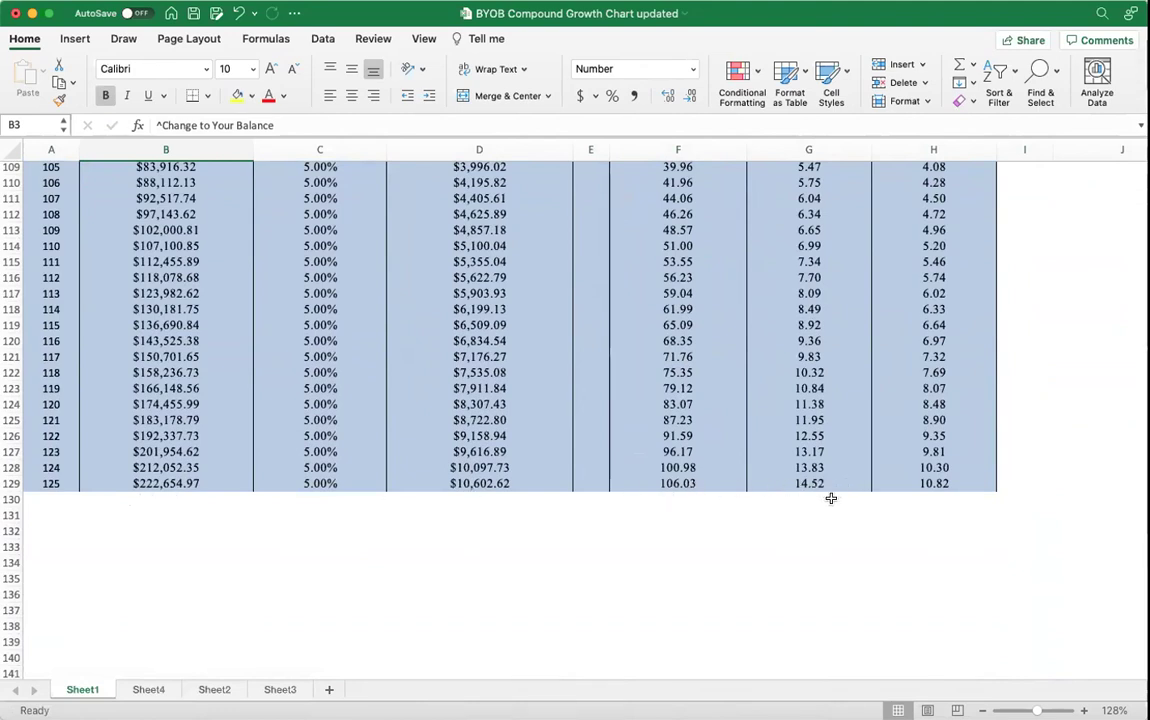
{"action": "scroll", "coordinate": [700, 483], "scroll_direction": "up", "scroll_amount": 5}
{"action": "scroll", "coordinate": [727, 482], "scroll_direction": "up", "scroll_amount": 14}
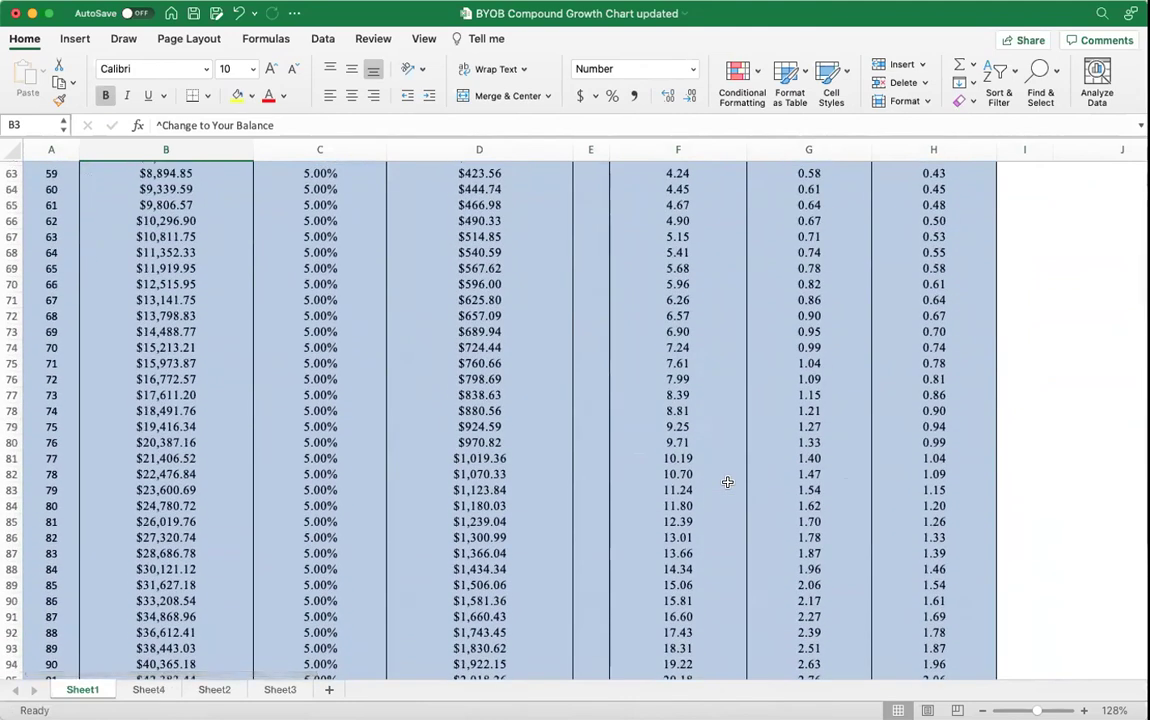
{"action": "scroll", "coordinate": [654, 432], "scroll_direction": "up", "scroll_amount": 6}
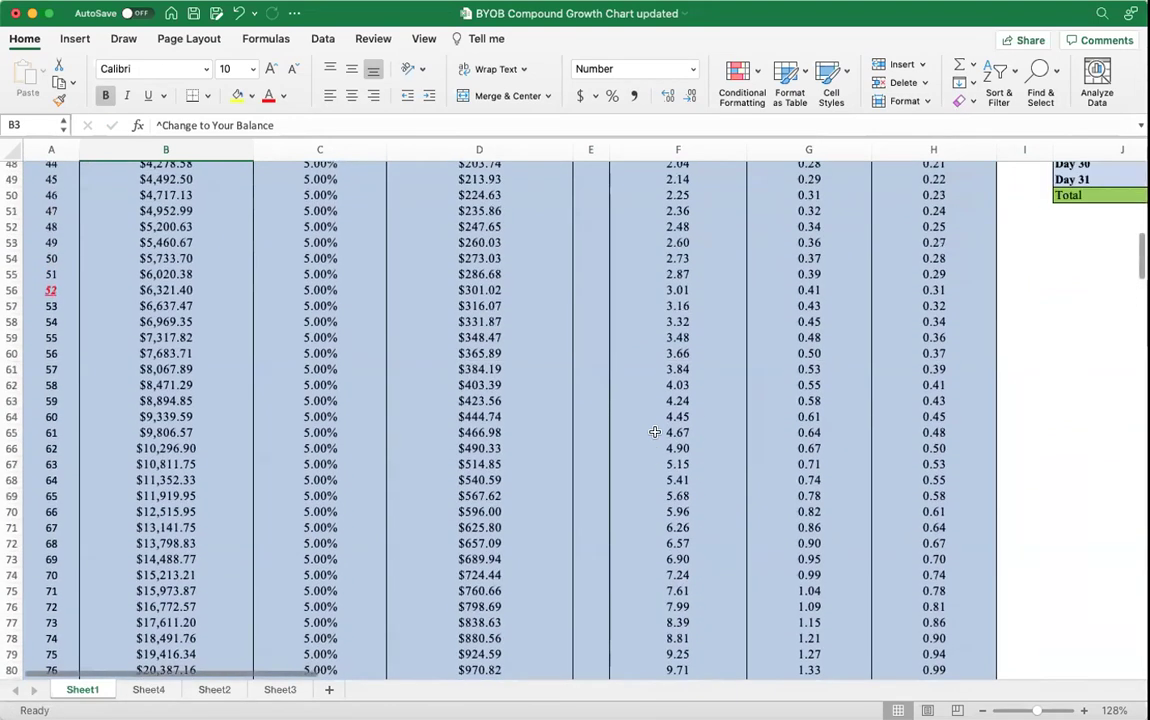
{"action": "scroll", "coordinate": [617, 331], "scroll_direction": "up", "scroll_amount": 4}
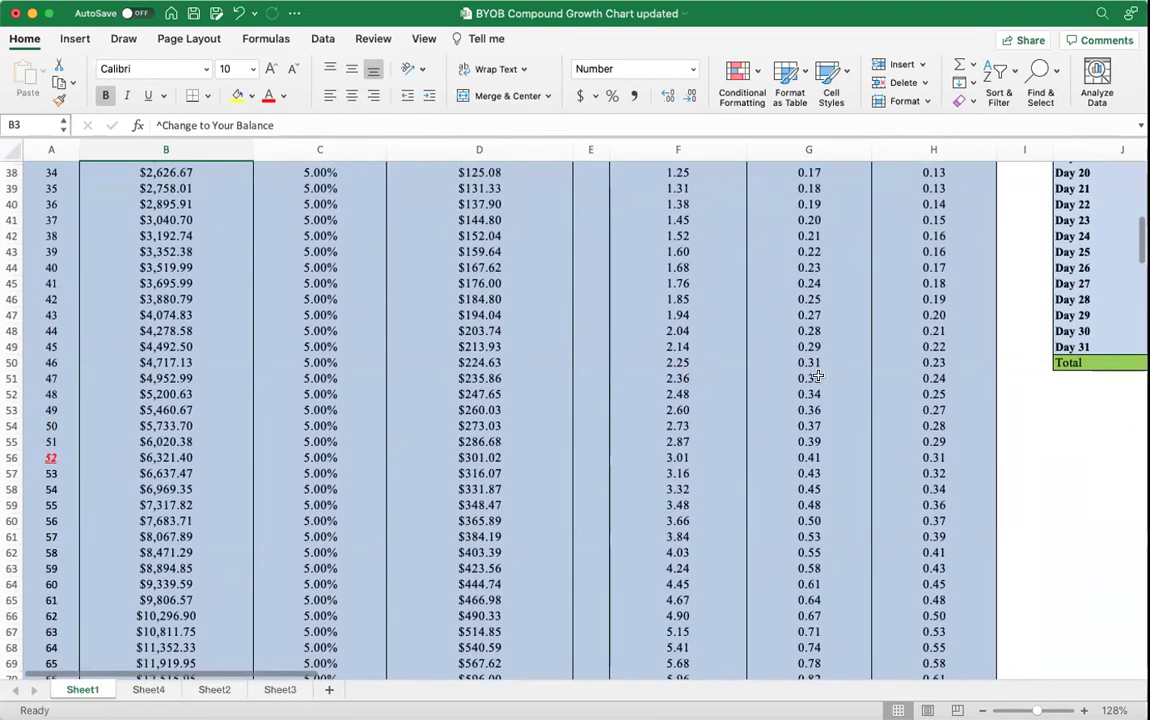
{"action": "scroll", "coordinate": [817, 375], "scroll_direction": "up", "scroll_amount": 12}
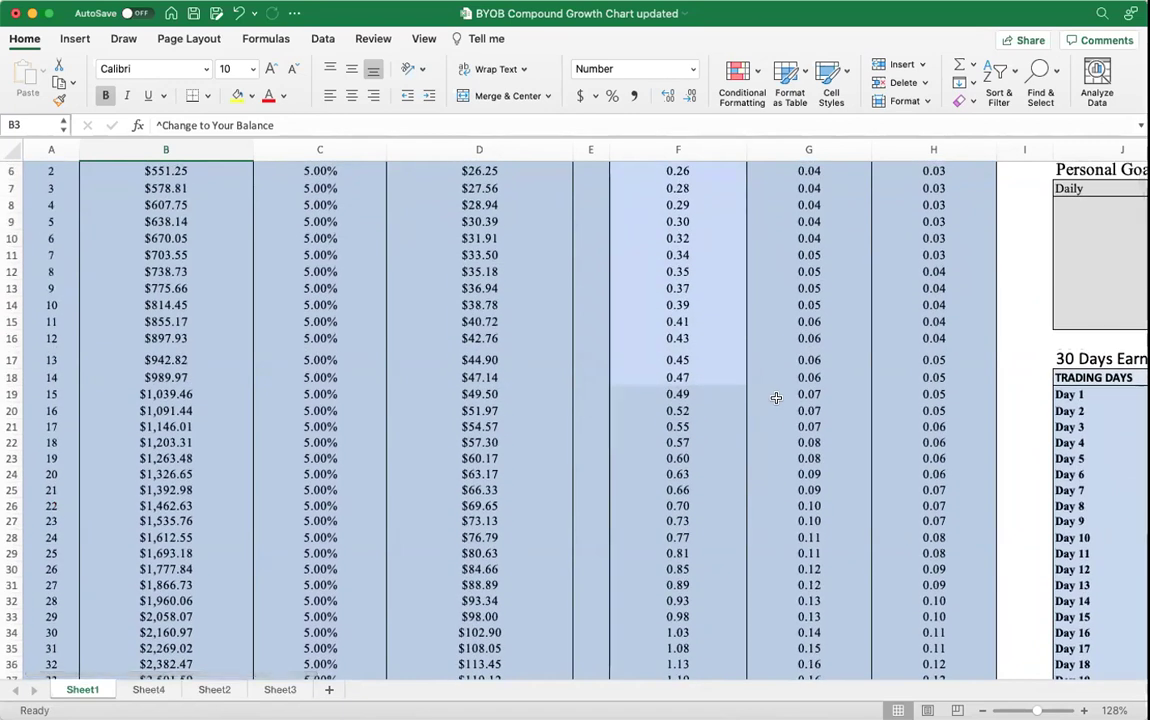
{"action": "scroll", "coordinate": [776, 398], "scroll_direction": "up", "scroll_amount": 3}
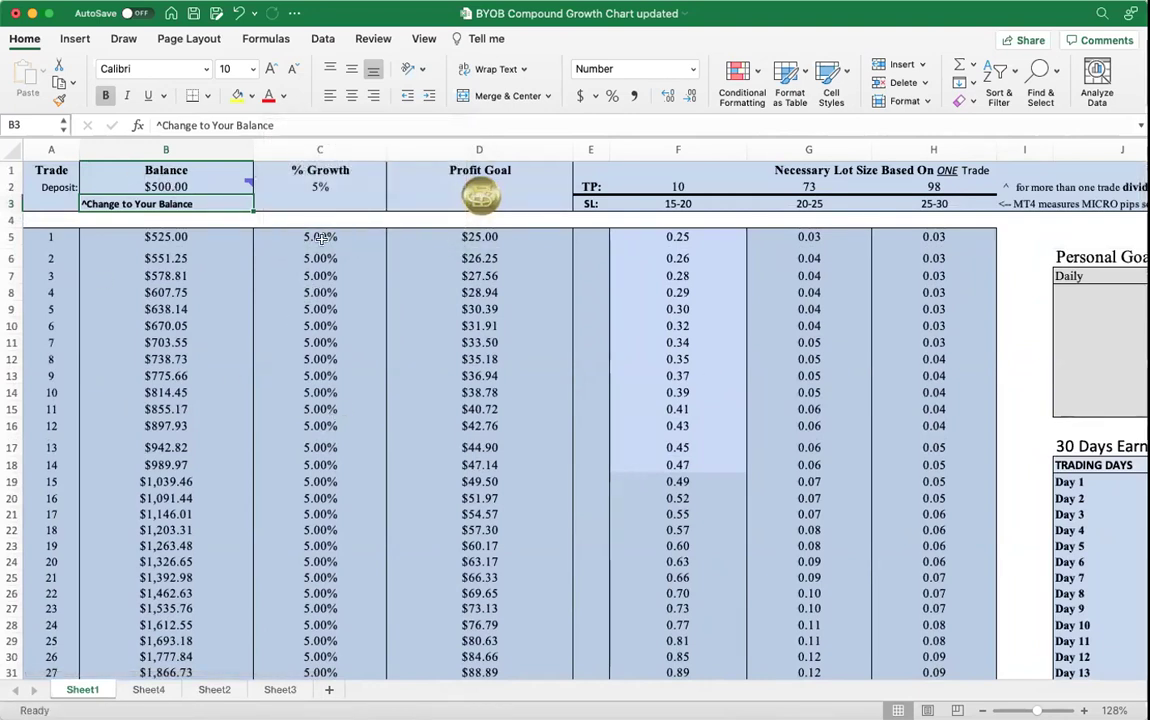
{"action": "left_click", "coordinate": [336, 187]}
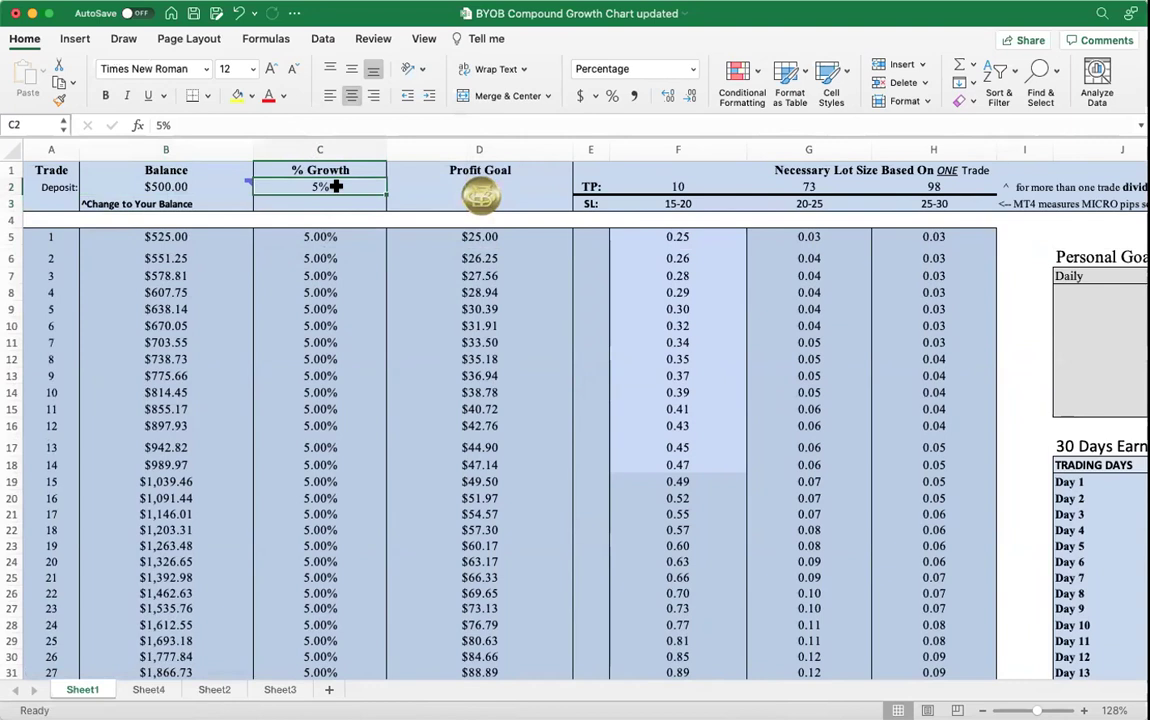
{"action": "type", "text": "3"}
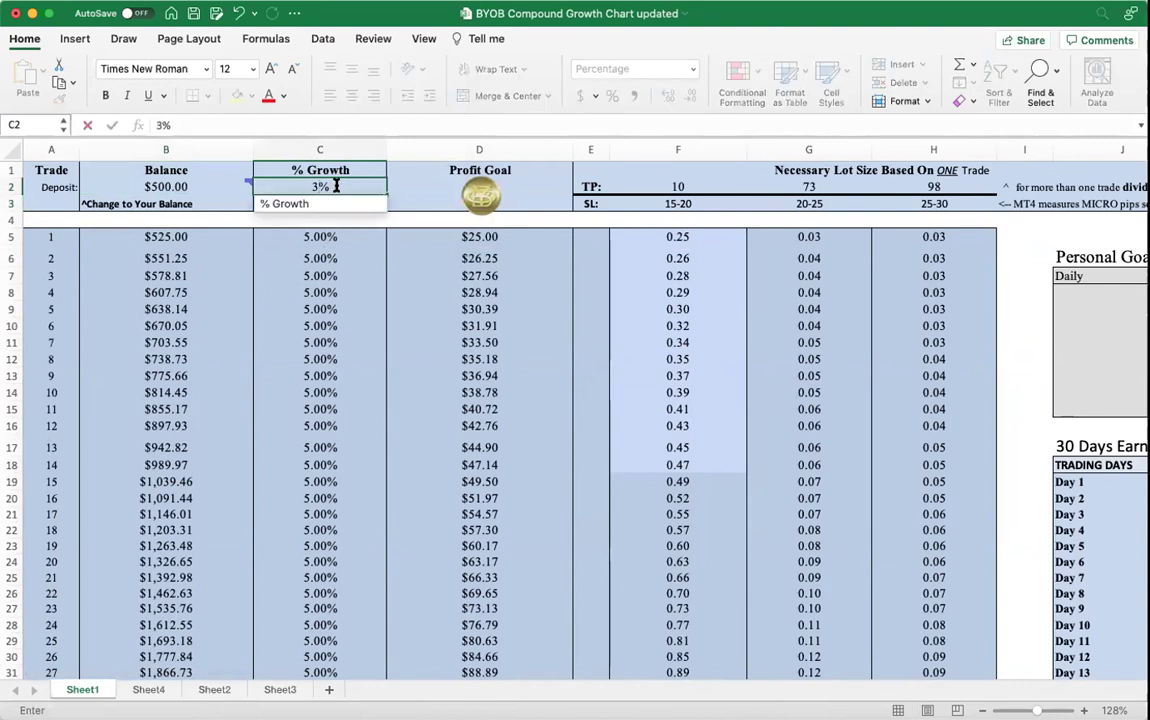
{"action": "key", "text": "BackSpace"}
{"action": "type", "text": "2"}
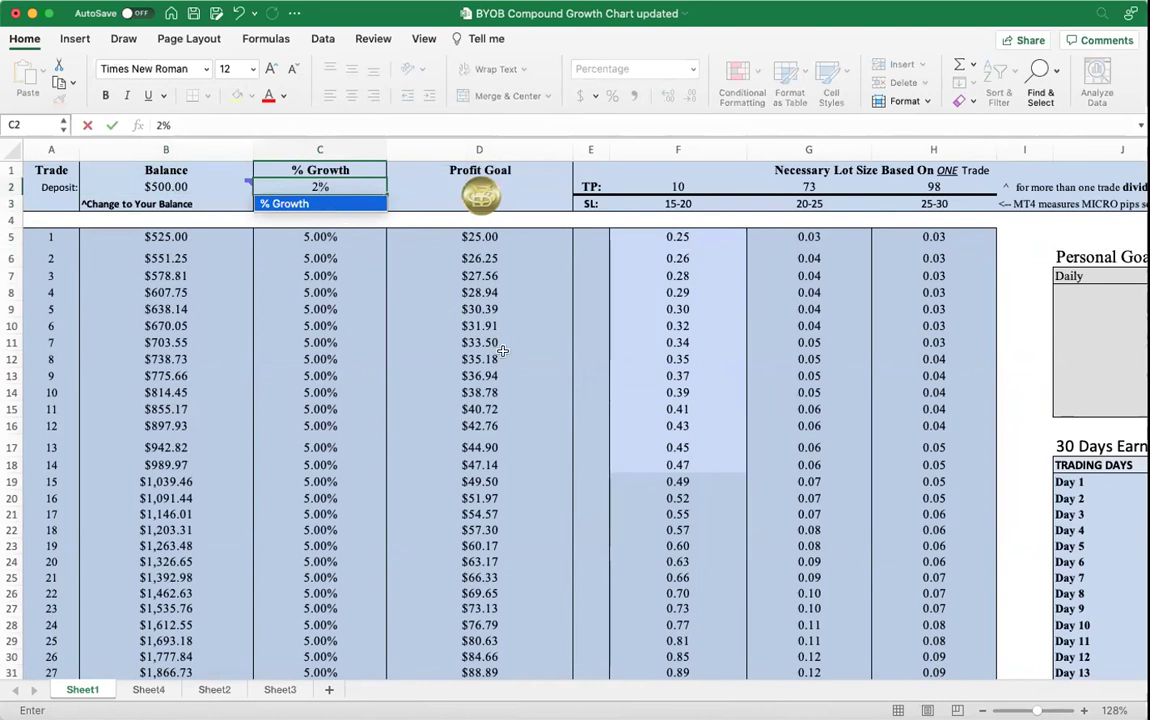
{"action": "key", "text": "Return"}
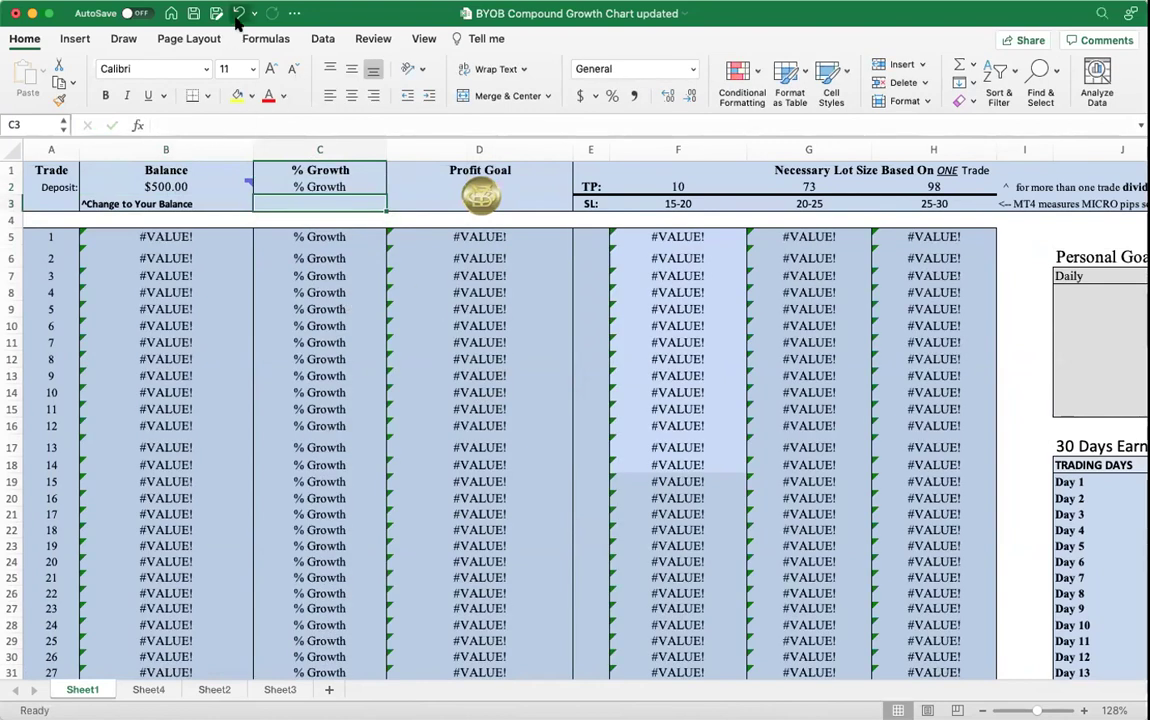
{"action": "left_click", "coordinate": [238, 13]}
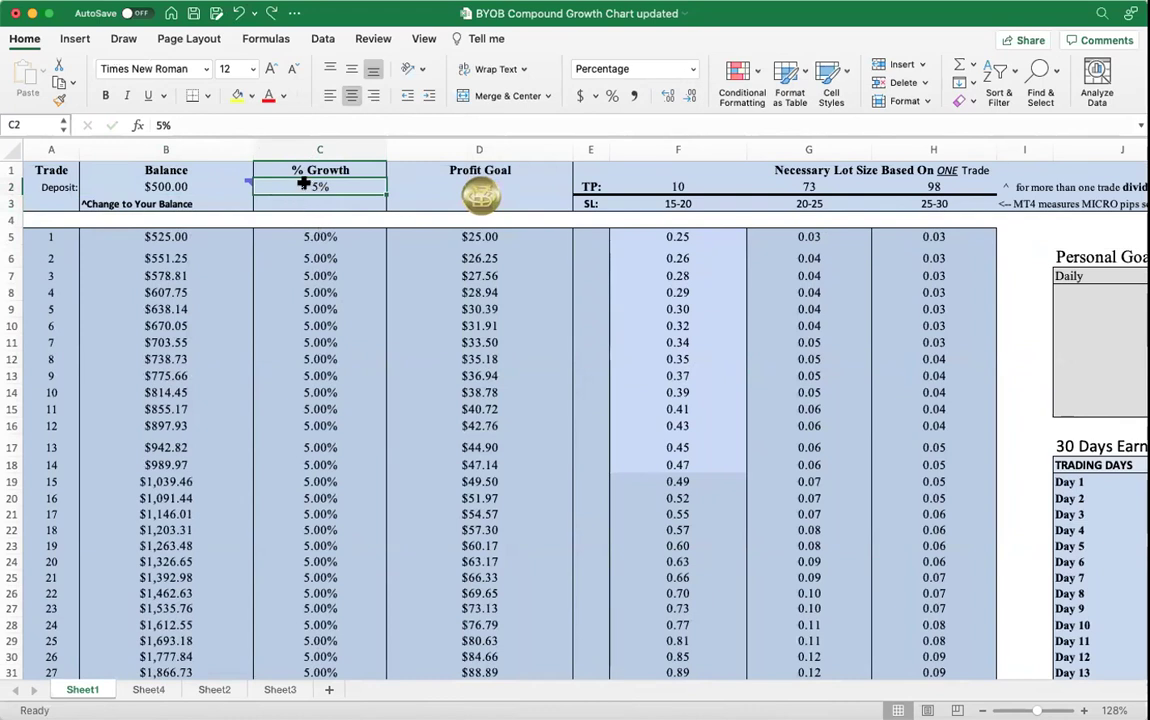
{"action": "type", "text": "2"}
{"action": "key", "text": "Down"}
{"action": "key", "text": "Return"}
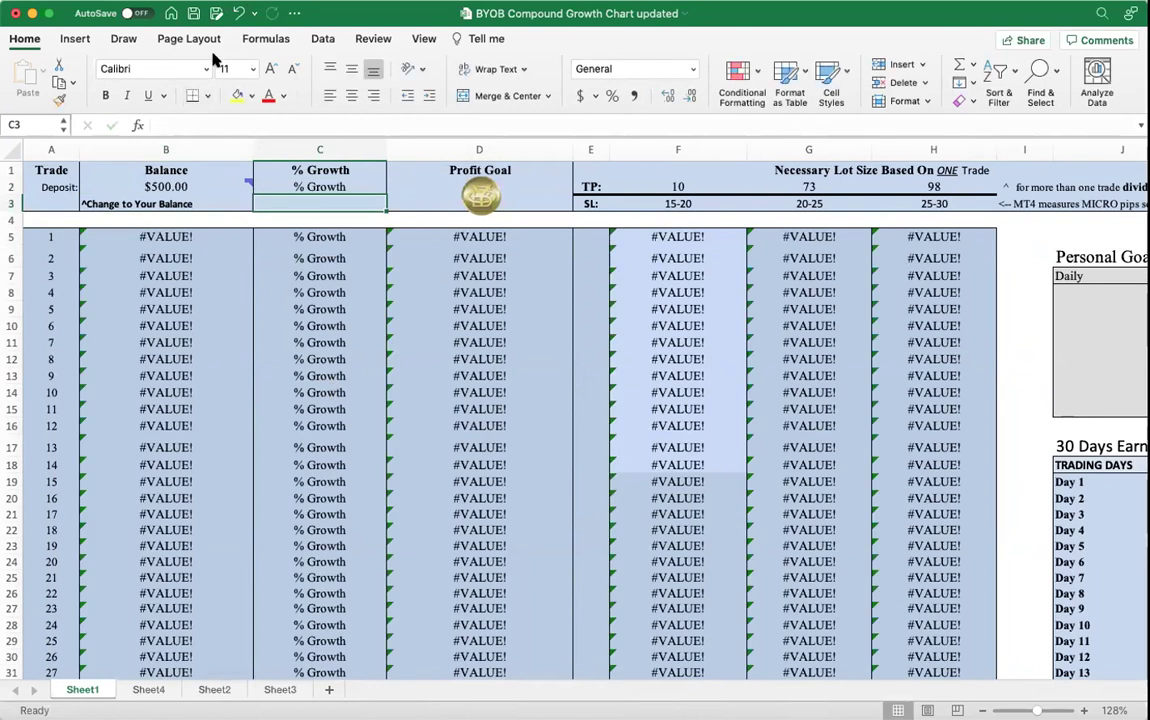
{"action": "left_click", "coordinate": [236, 13]}
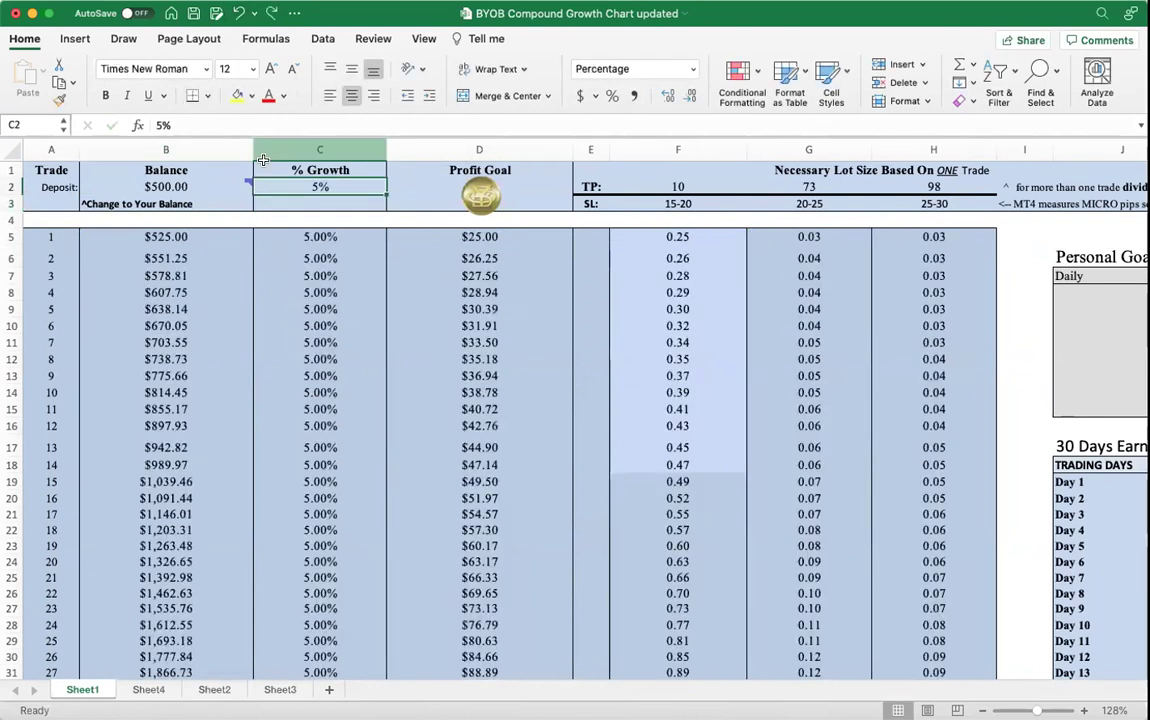
Set the % Growth rate in cell C2 to 2%.
{"action": "double_click", "coordinate": [320, 188]}
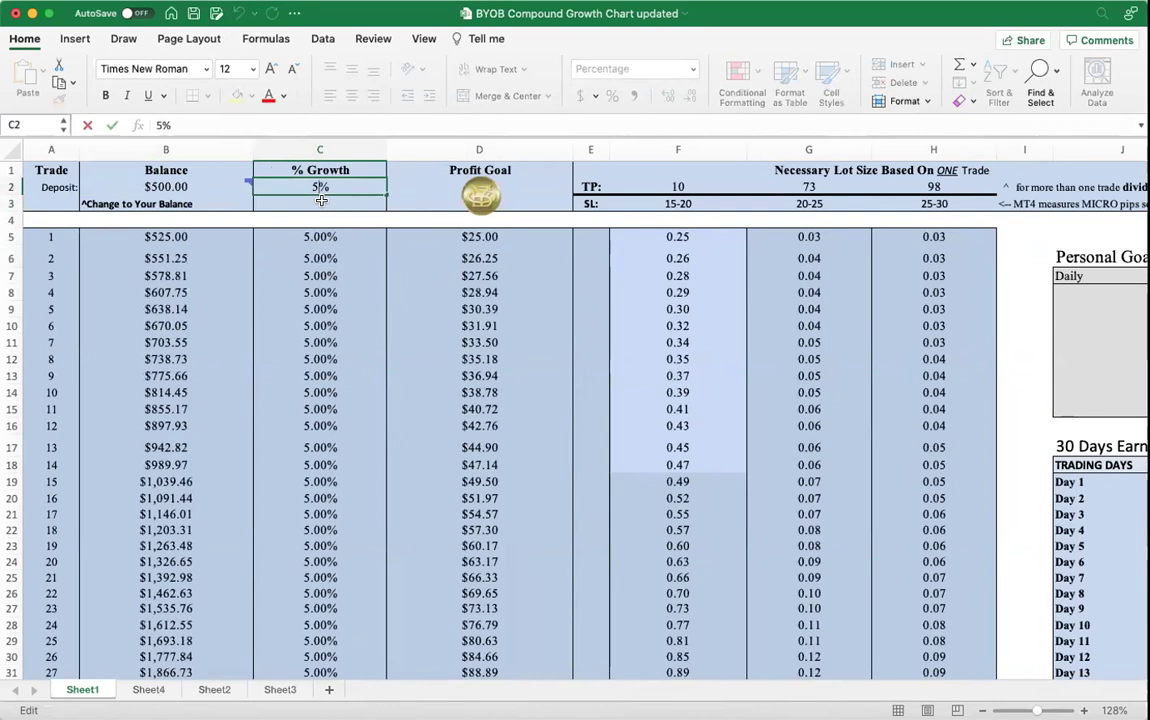
{"action": "key", "text": "BackSpace"}
{"action": "type", "text": "2"}
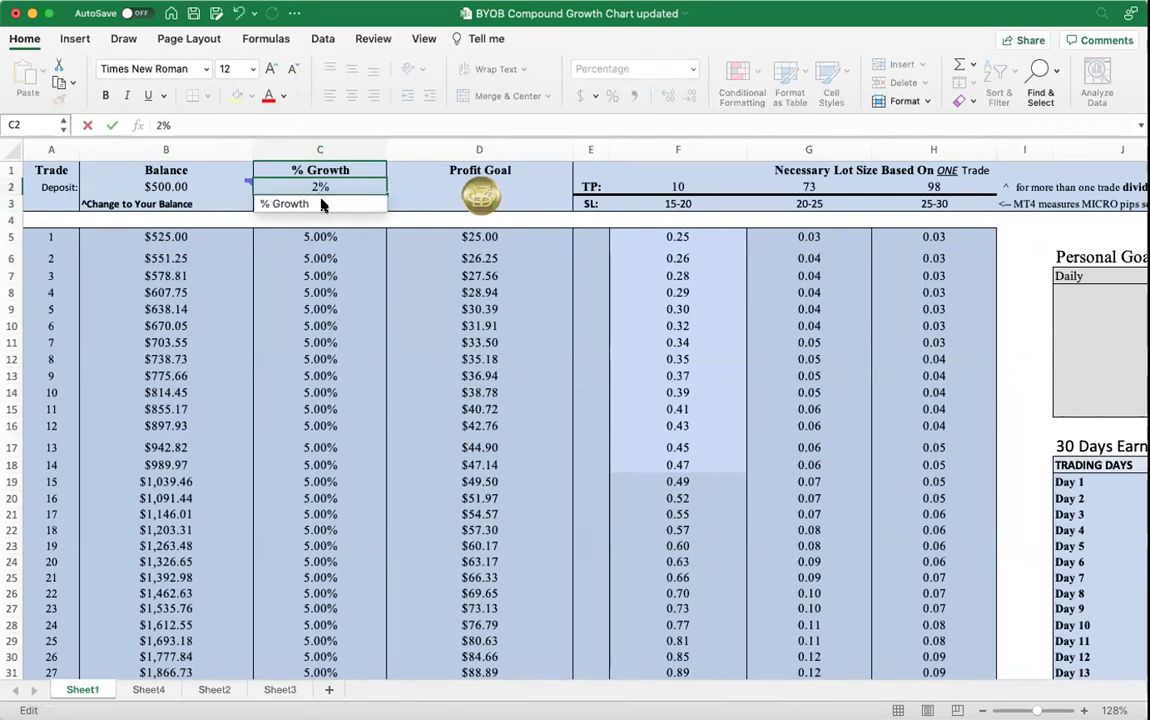
{"action": "key", "text": "Return"}
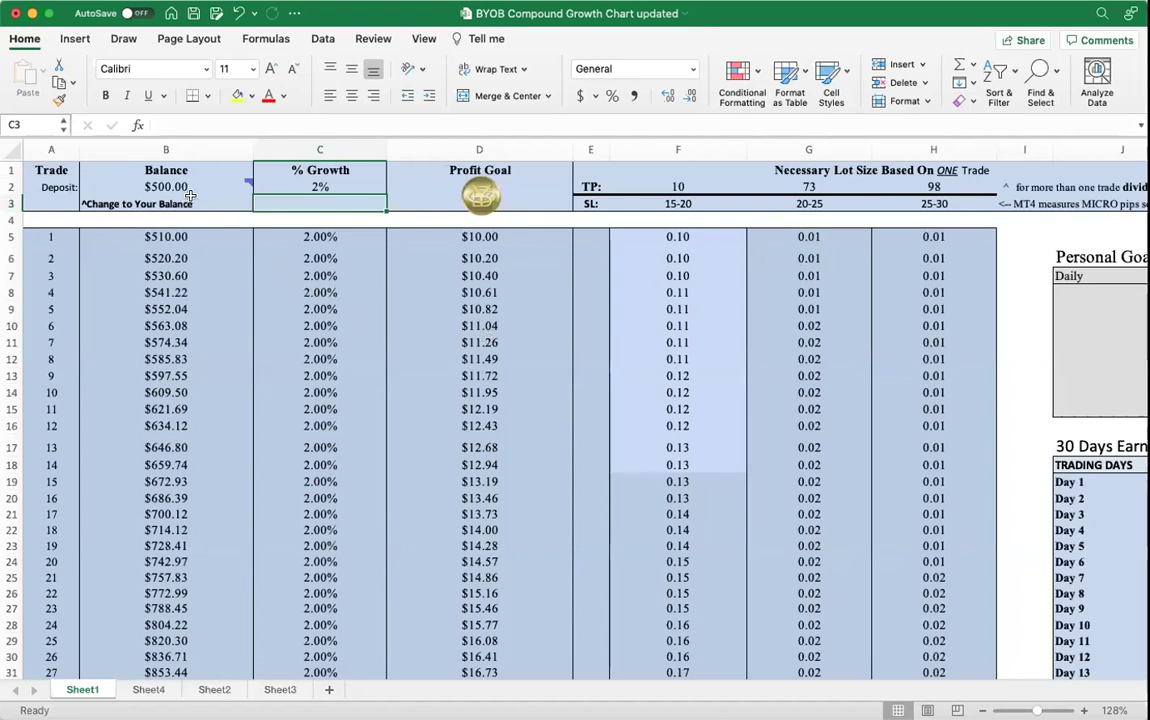
Examine the 2% growth projection for the $500 deposit down to trade 125 and back to the first trade.
{"action": "scroll", "coordinate": [205, 240], "scroll_direction": "down", "scroll_amount": 6}
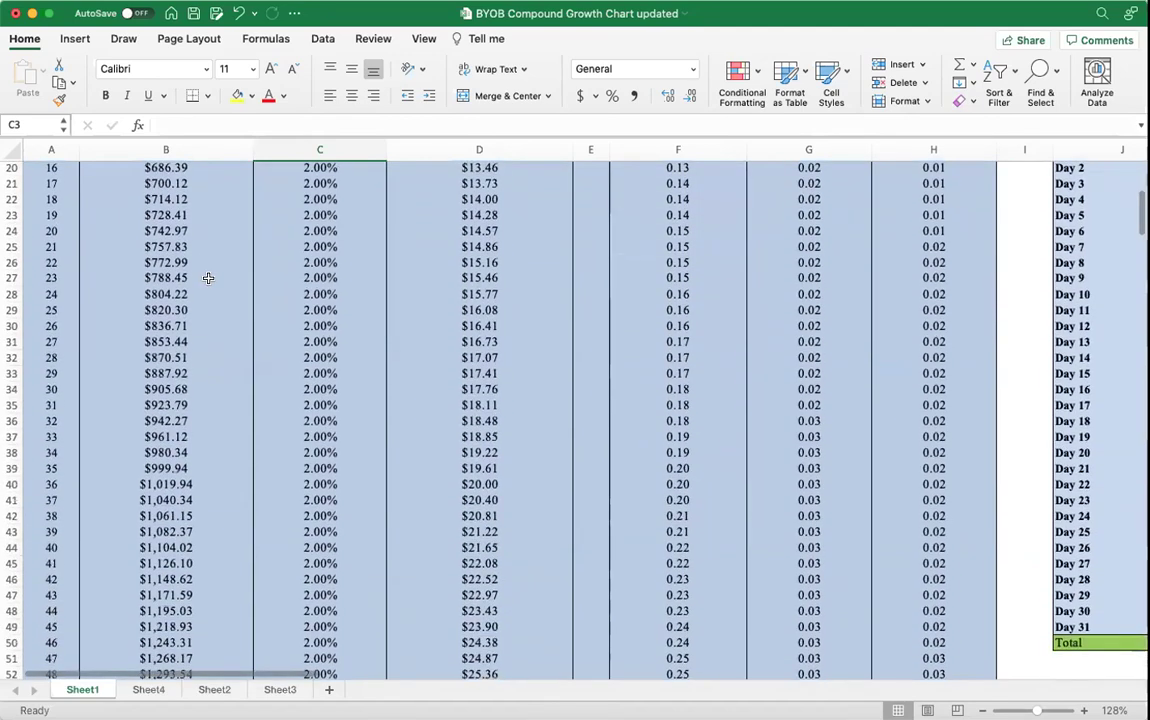
{"action": "scroll", "coordinate": [208, 282], "scroll_direction": "down", "scroll_amount": 18}
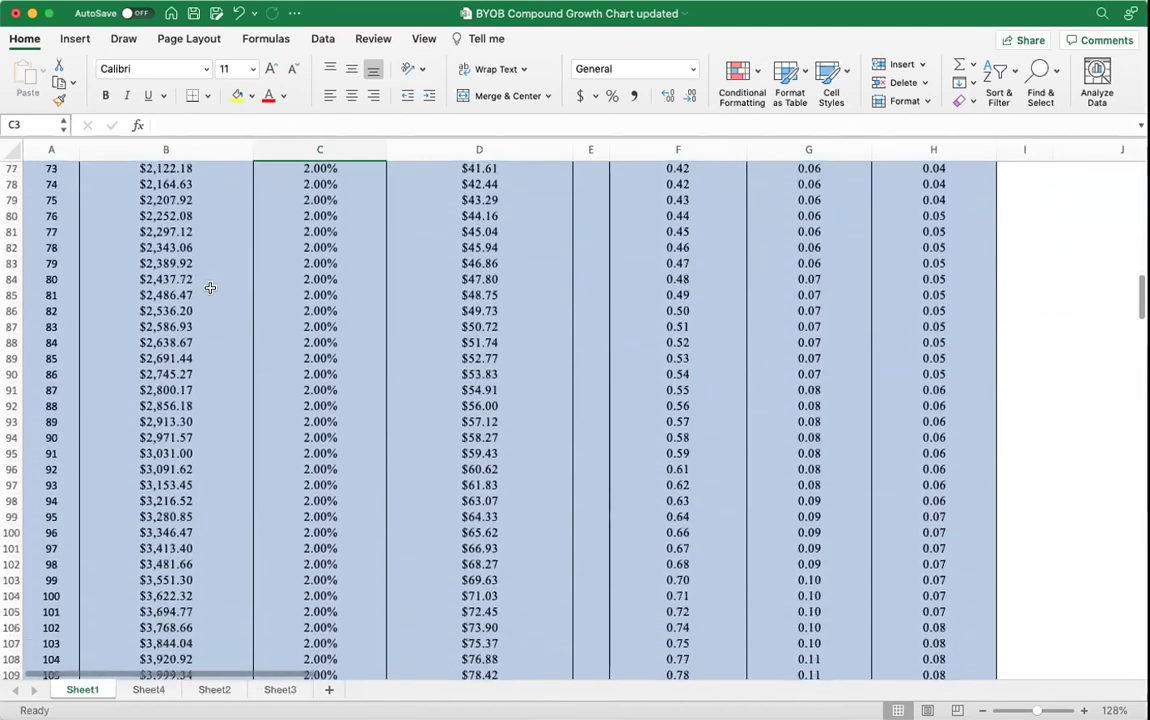
{"action": "scroll", "coordinate": [210, 288], "scroll_direction": "down", "scroll_amount": 13}
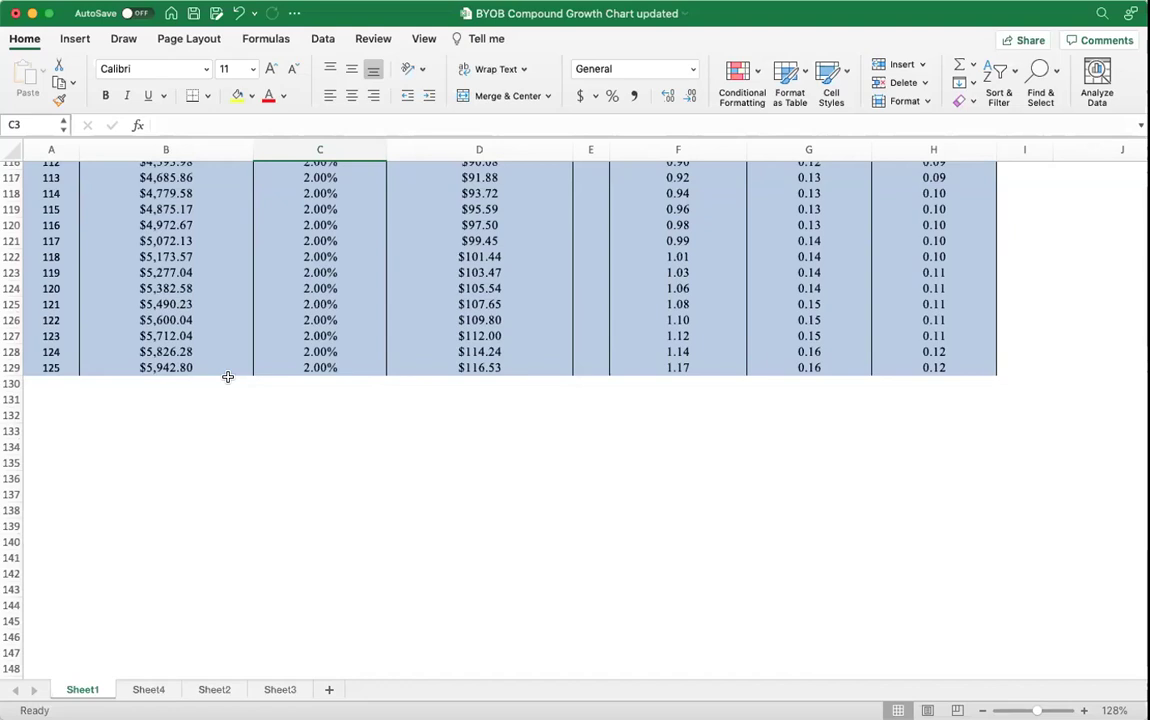
{"action": "scroll", "coordinate": [218, 394], "scroll_direction": "up", "scroll_amount": 3}
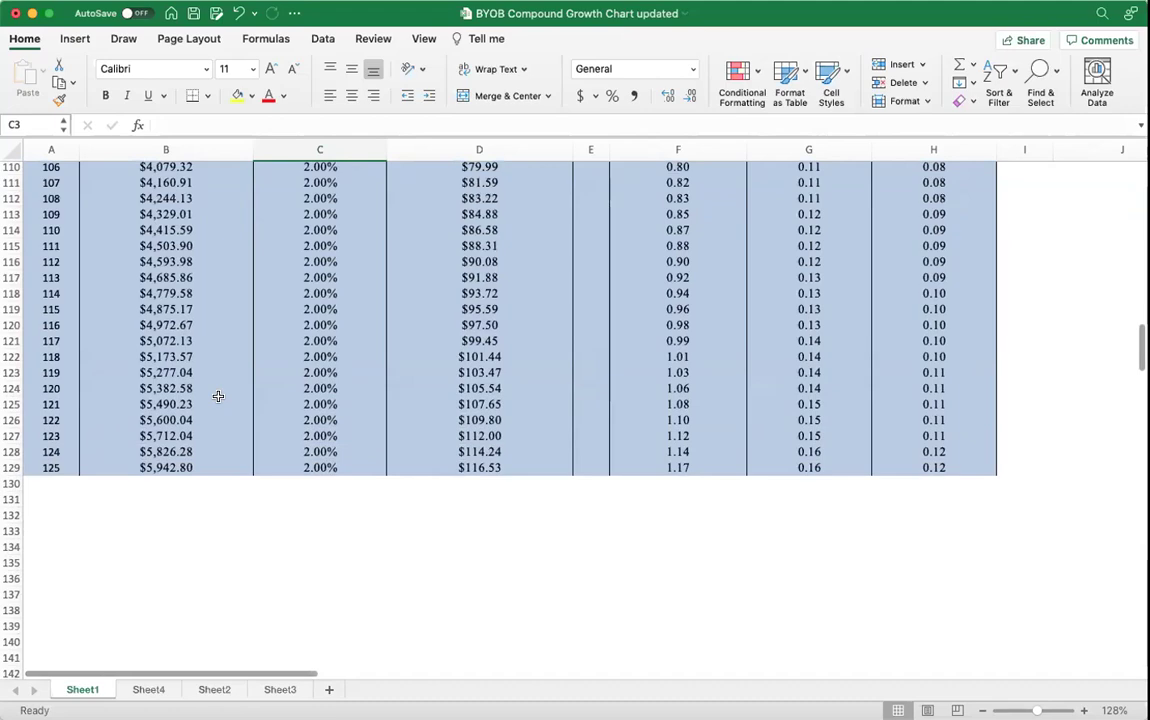
{"action": "scroll", "coordinate": [218, 396], "scroll_direction": "up", "scroll_amount": 15}
{"action": "scroll", "coordinate": [218, 396], "scroll_direction": "up", "scroll_amount": 12}
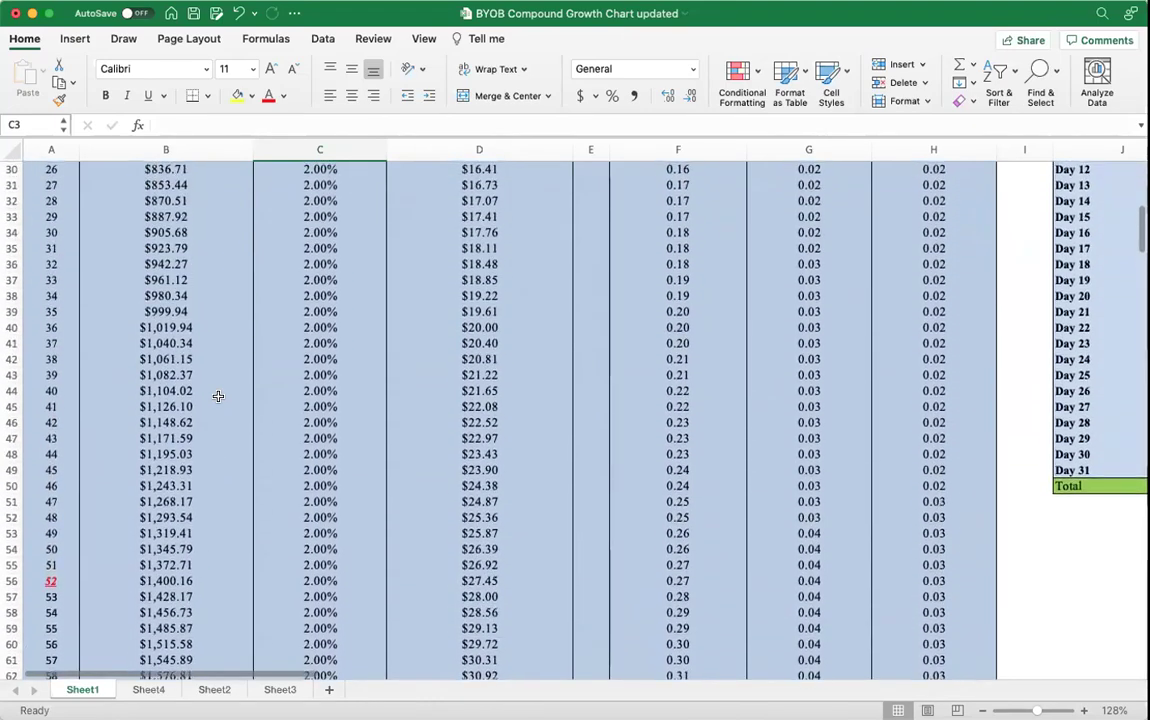
{"action": "scroll", "coordinate": [218, 396], "scroll_direction": "up", "scroll_amount": 10}
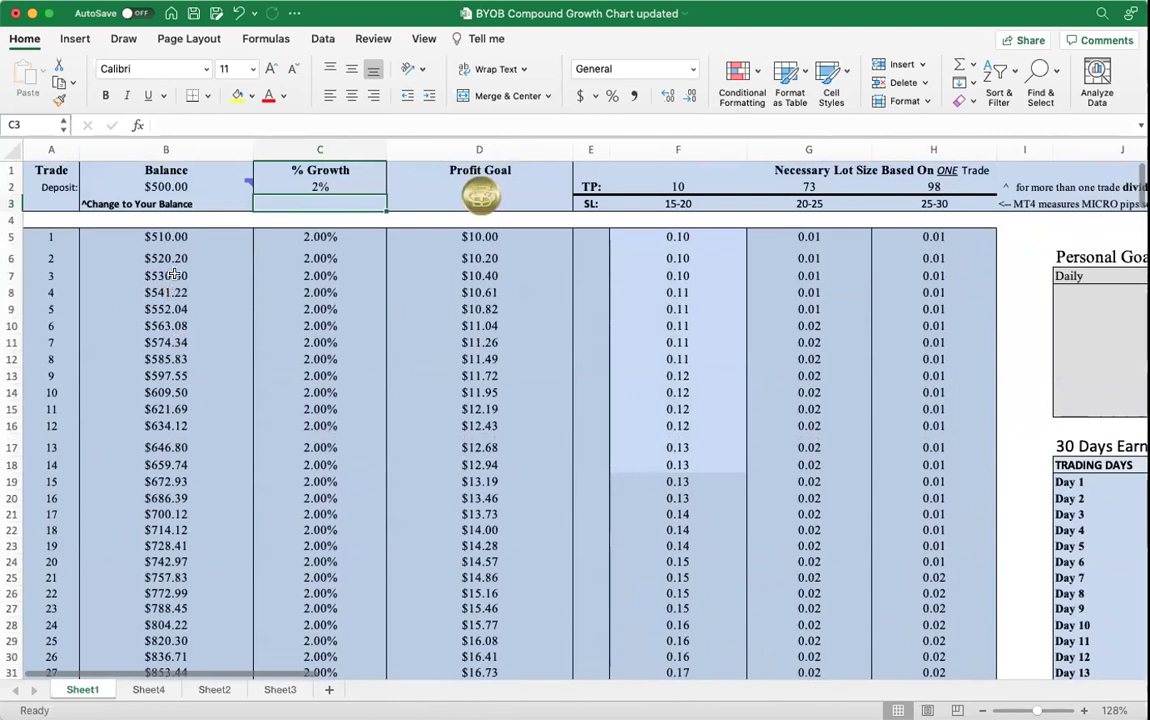
Review the balances, profit goals and lot sizes of the middle trades in the 2% projection.
{"action": "scroll", "coordinate": [189, 398], "scroll_direction": "down", "scroll_amount": 8}
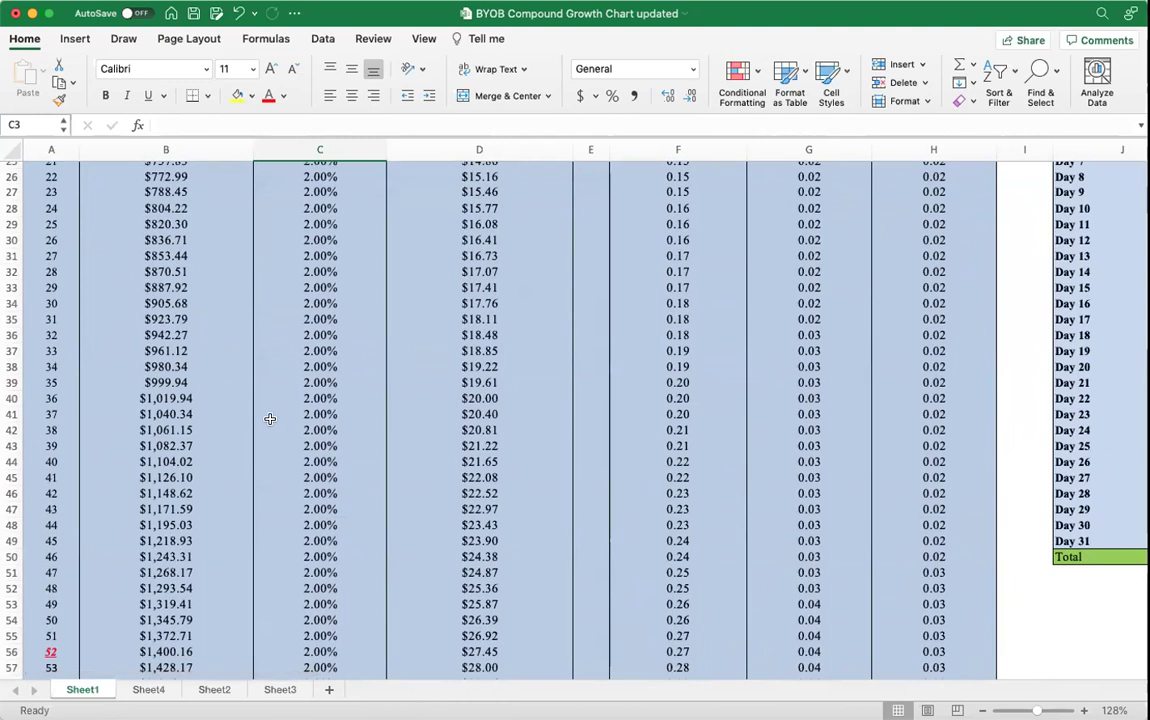
{"action": "scroll", "coordinate": [270, 416], "scroll_direction": "down", "scroll_amount": 3}
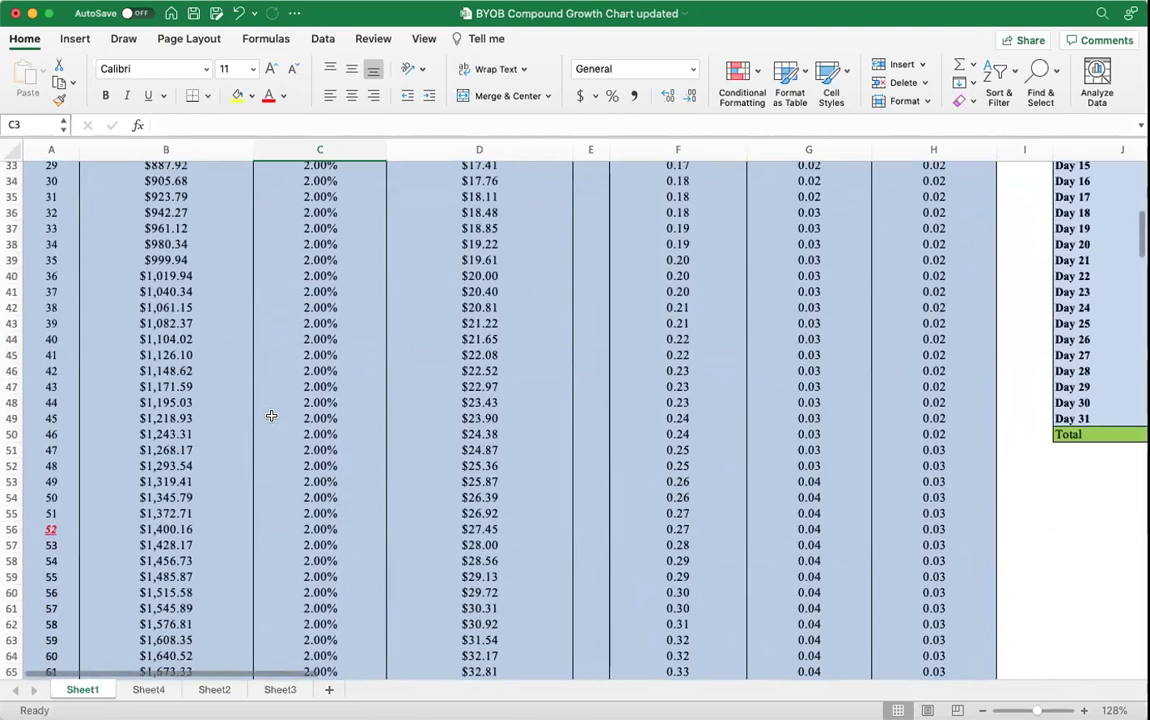
{"action": "scroll", "coordinate": [270, 416], "scroll_direction": "down", "scroll_amount": 5}
{"action": "scroll", "coordinate": [270, 414], "scroll_direction": "down", "scroll_amount": 7}
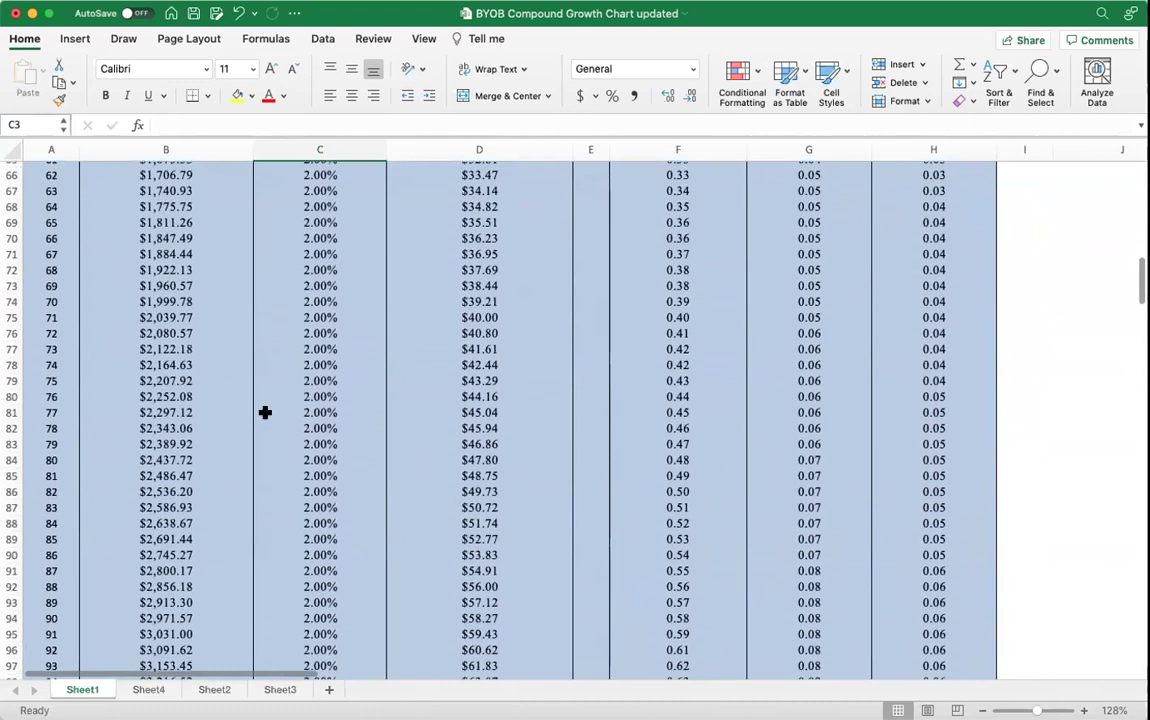
{"action": "scroll", "coordinate": [265, 413], "scroll_direction": "up", "scroll_amount": 7}
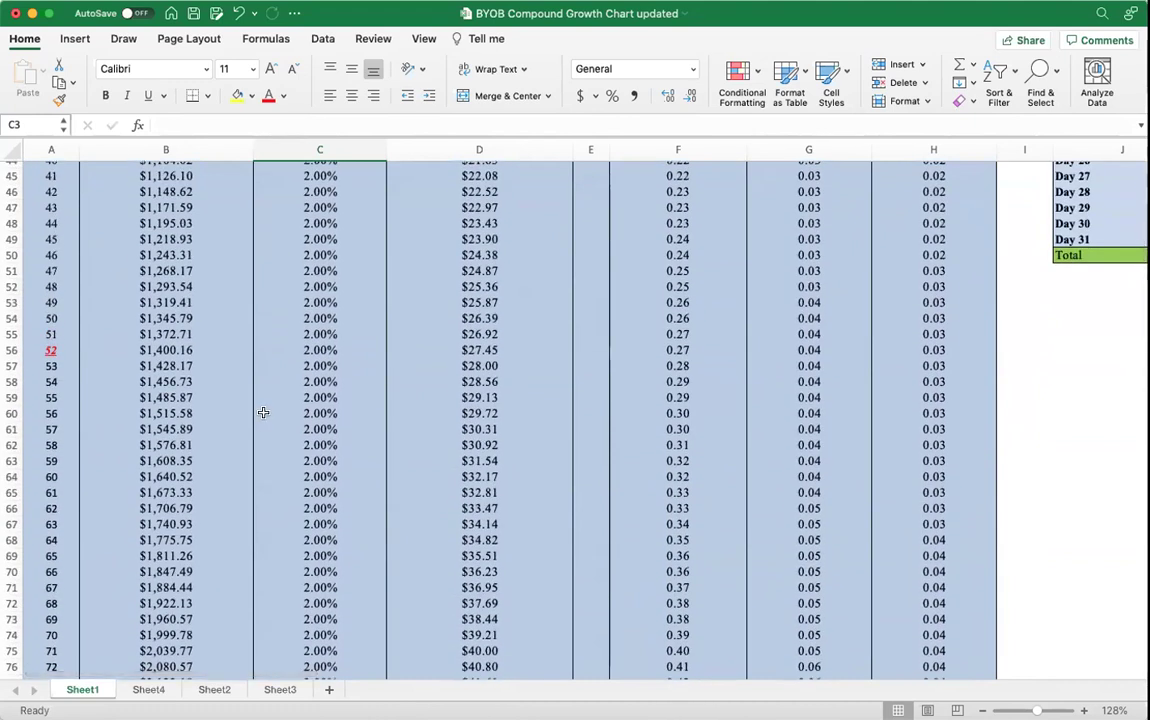
{"action": "scroll", "coordinate": [263, 412], "scroll_direction": "down", "scroll_amount": 1}
{"action": "scroll", "coordinate": [263, 412], "scroll_direction": "down", "scroll_amount": 5}
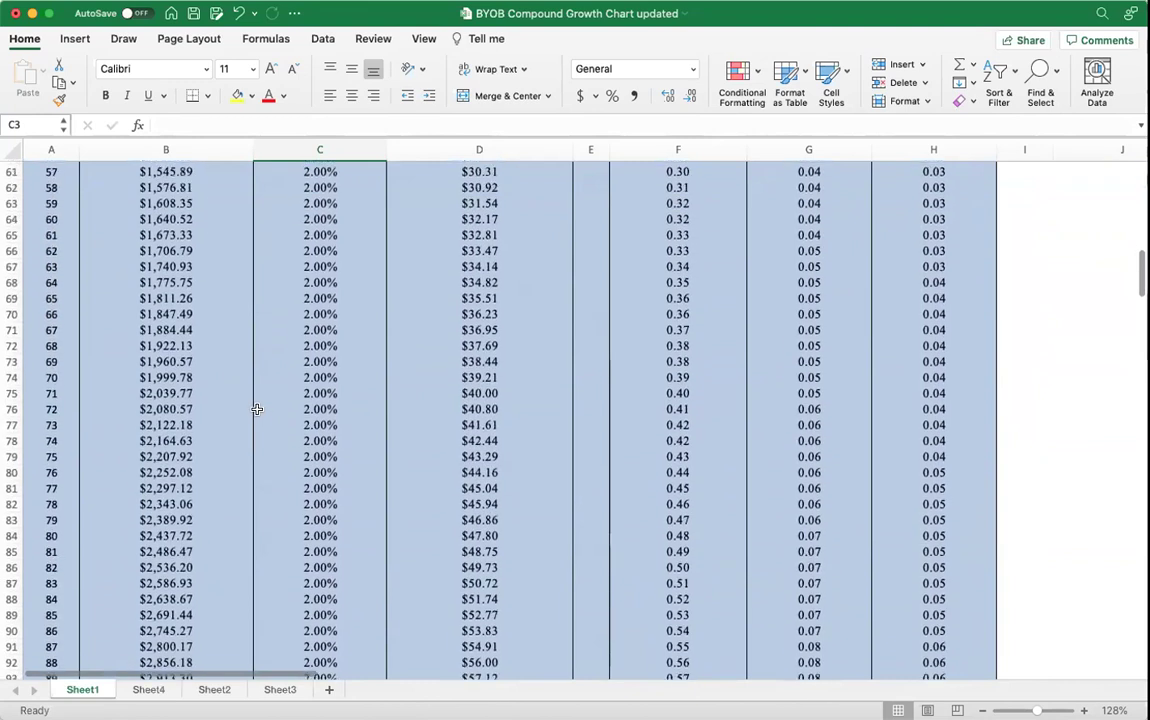
{"action": "scroll", "coordinate": [258, 410], "scroll_direction": "up", "scroll_amount": 20}
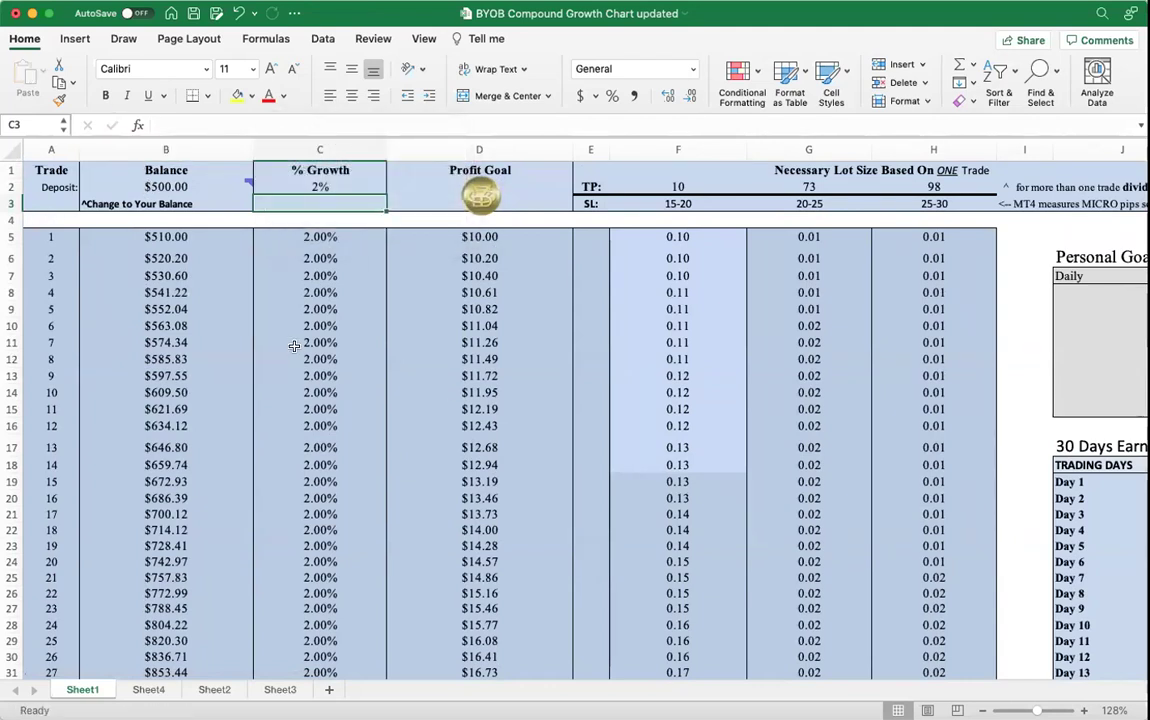
Set the % Growth rate in cell C2 to 3%.
{"action": "left_click", "coordinate": [304, 187]}
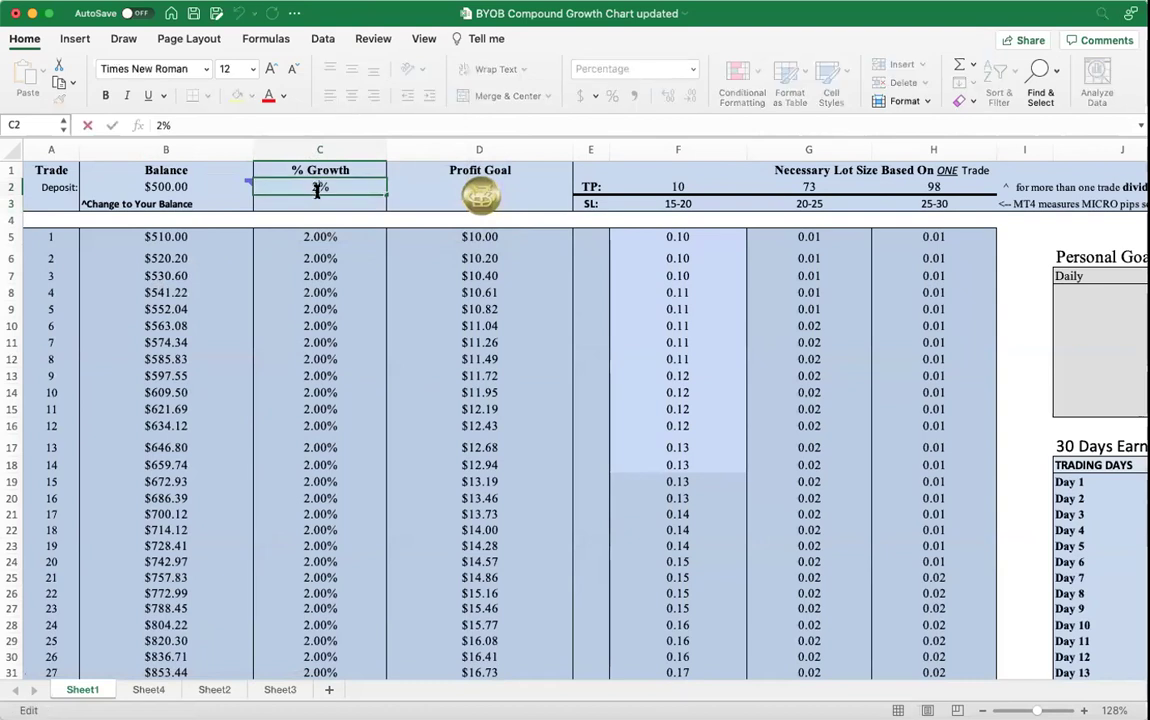
{"action": "type", "text": "%3"}
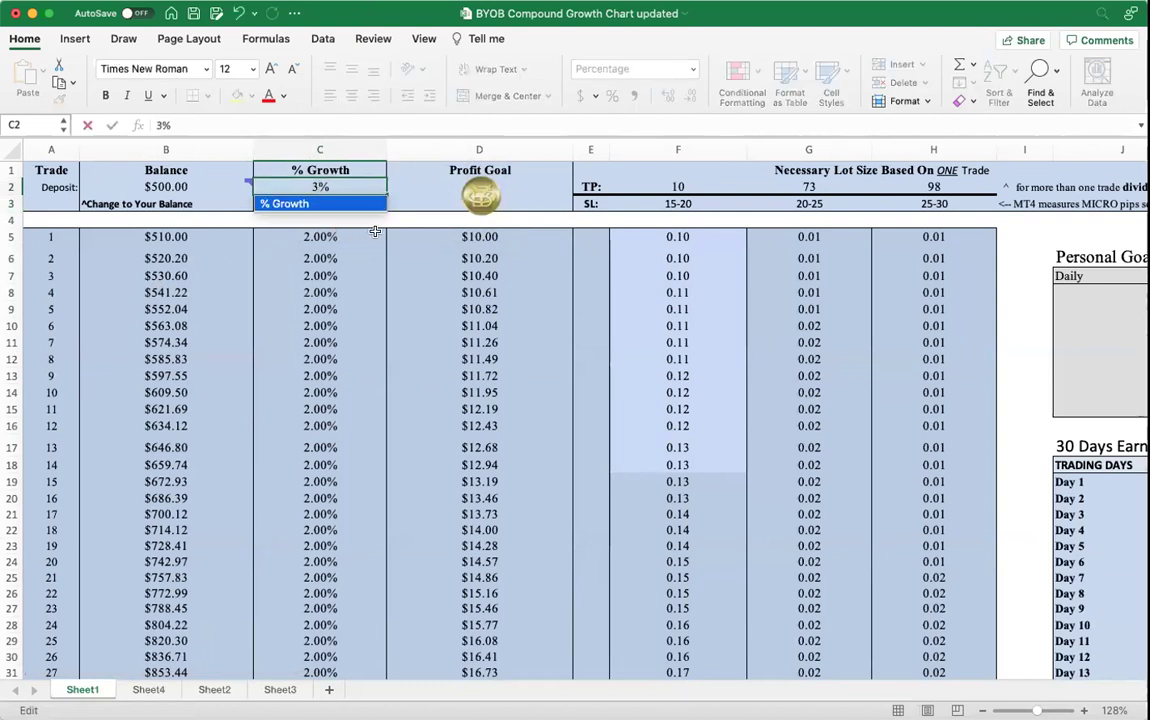
{"action": "key", "text": "Return"}
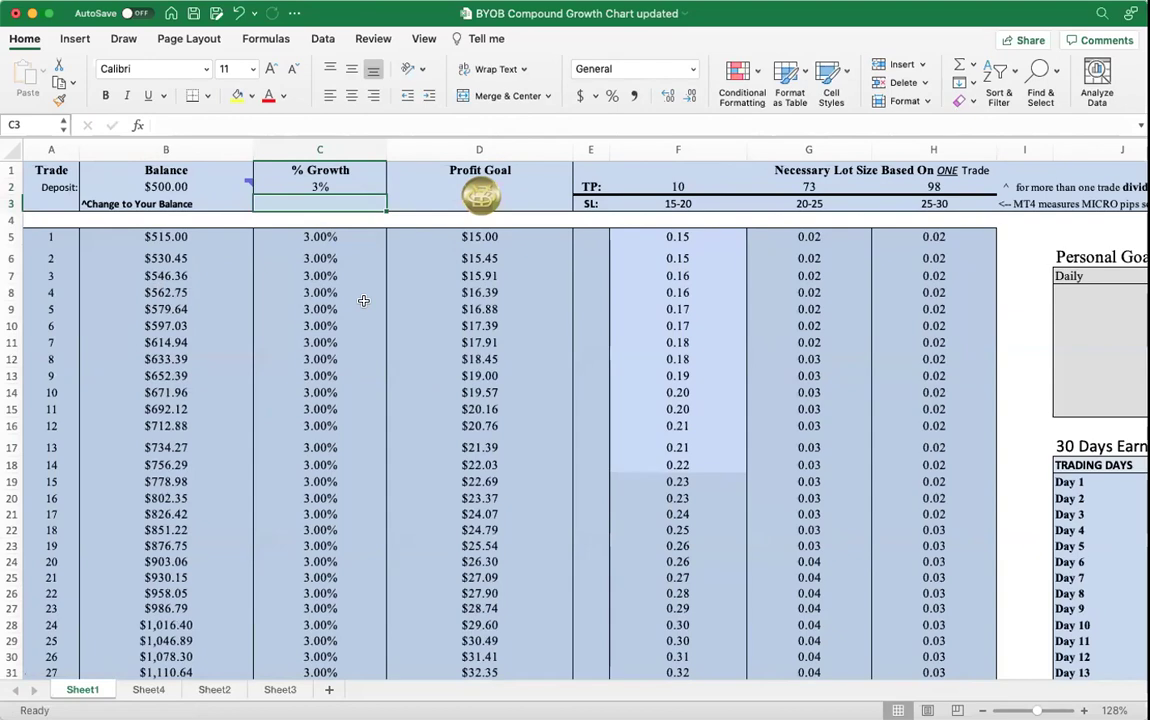
Examine the 3% growth projection for the $500 deposit from trade 1 through trade 125.
{"action": "scroll", "coordinate": [363, 301], "scroll_direction": "down", "scroll_amount": 2}
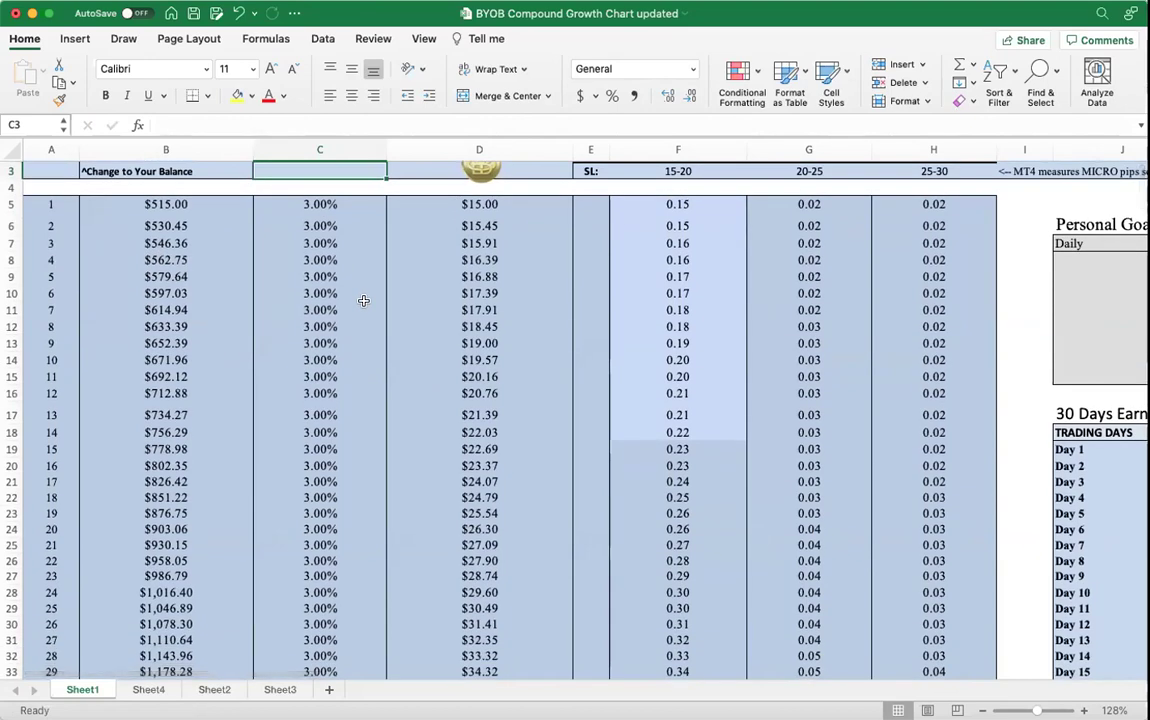
{"action": "scroll", "coordinate": [363, 301], "scroll_direction": "down", "scroll_amount": 10}
{"action": "scroll", "coordinate": [363, 302], "scroll_direction": "down", "scroll_amount": 20}
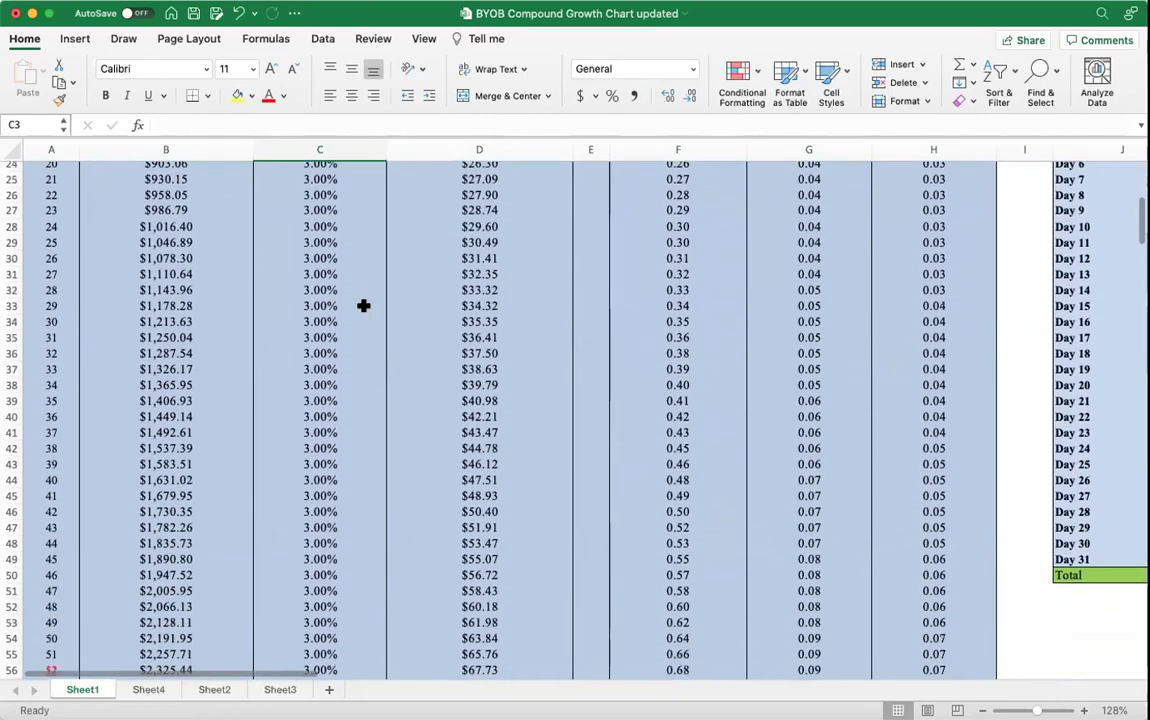
{"action": "scroll", "coordinate": [363, 312], "scroll_direction": "down", "scroll_amount": 20}
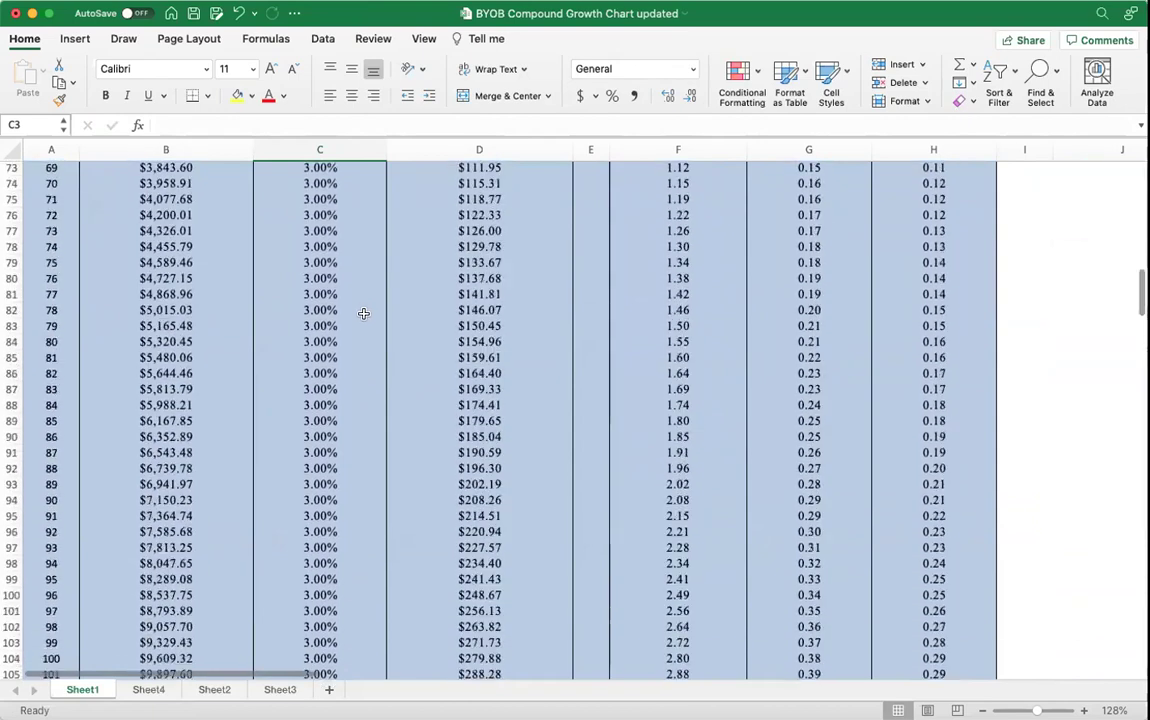
{"action": "scroll", "coordinate": [352, 343], "scroll_direction": "down", "scroll_amount": 8}
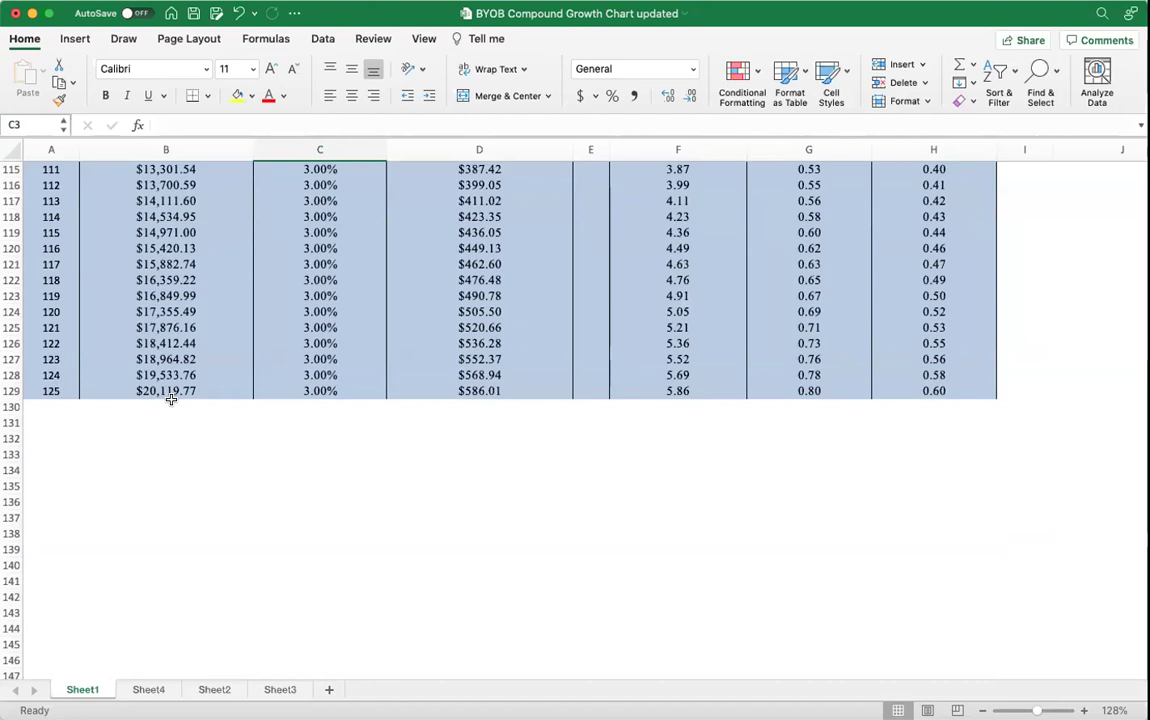
{"action": "scroll", "coordinate": [221, 427], "scroll_direction": "up", "scroll_amount": 8}
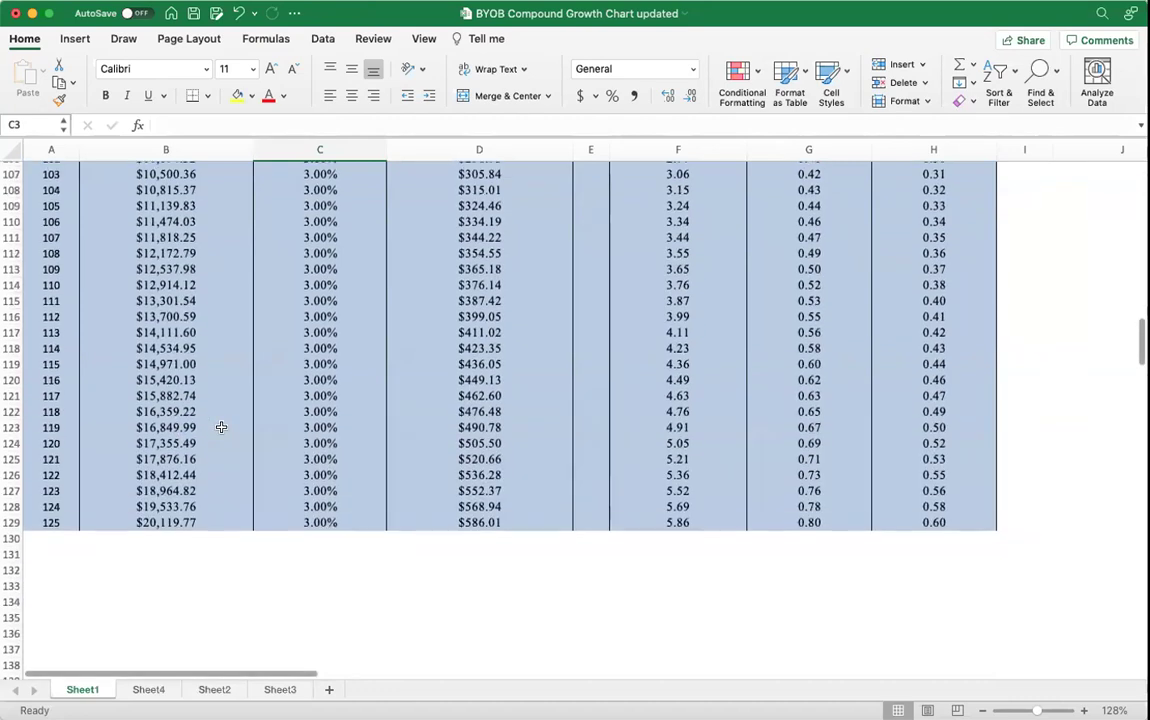
{"action": "scroll", "coordinate": [221, 427], "scroll_direction": "up", "scroll_amount": 14}
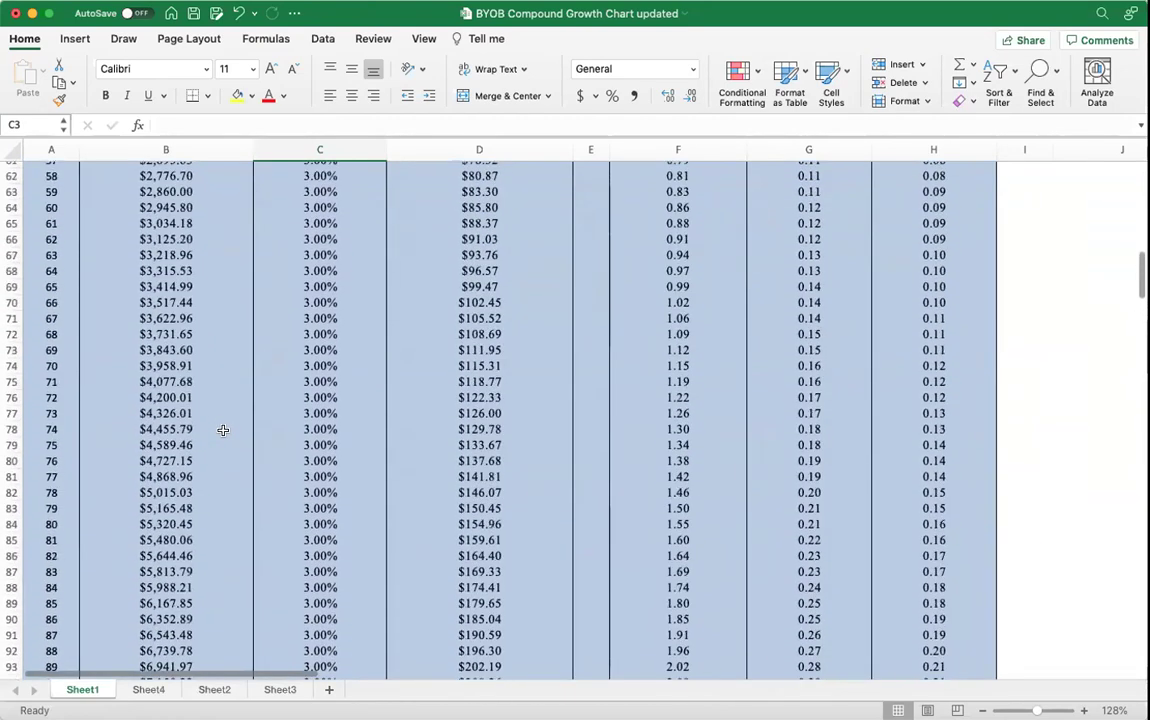
{"action": "scroll", "coordinate": [223, 430], "scroll_direction": "up", "scroll_amount": 16}
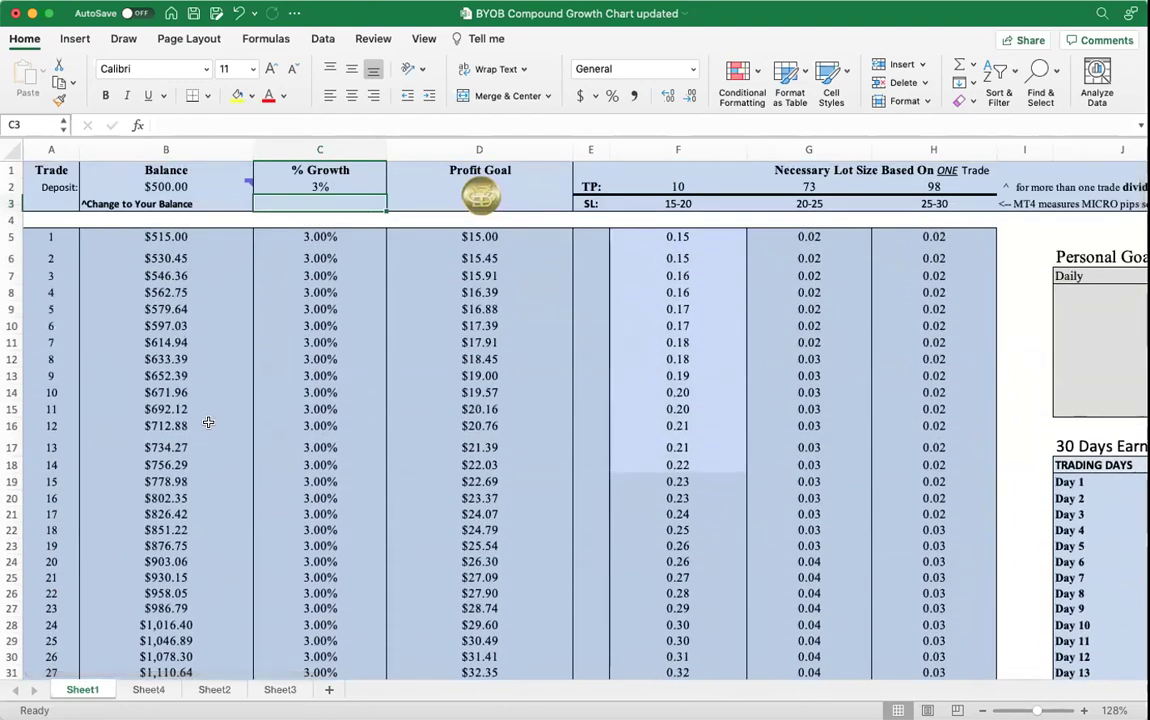
Set the % Growth rate in cell C2 to 10%.
{"action": "left_click", "coordinate": [303, 187]}
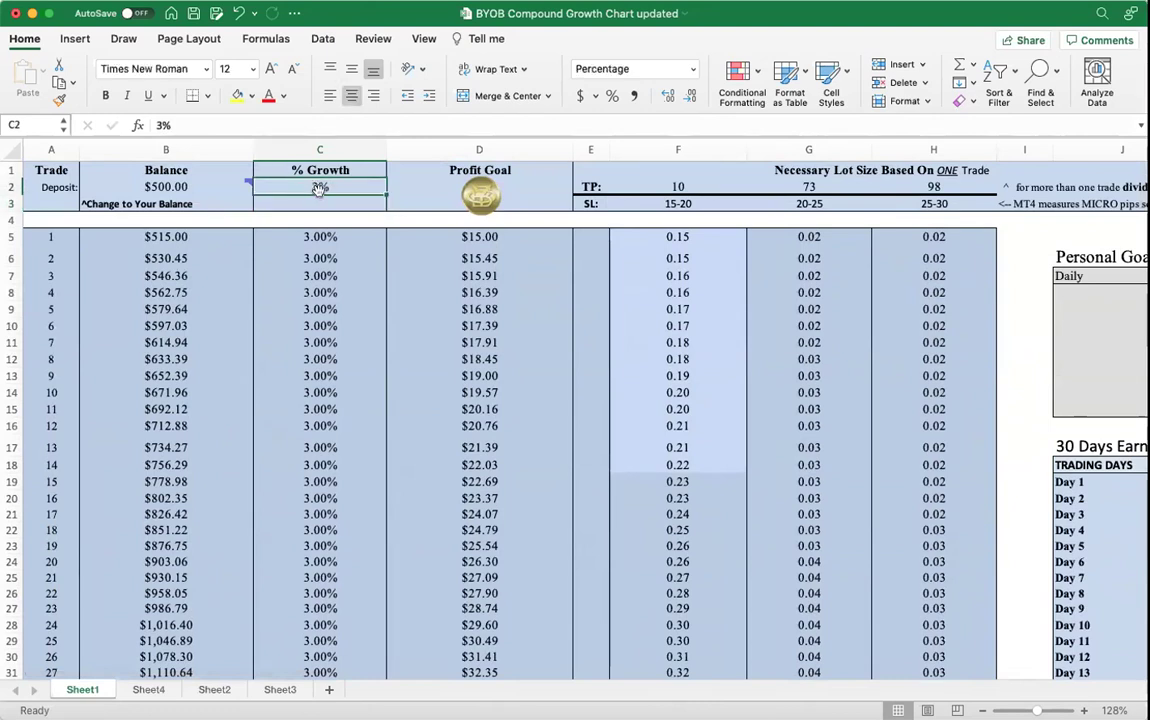
{"action": "double_click", "coordinate": [318, 187]}
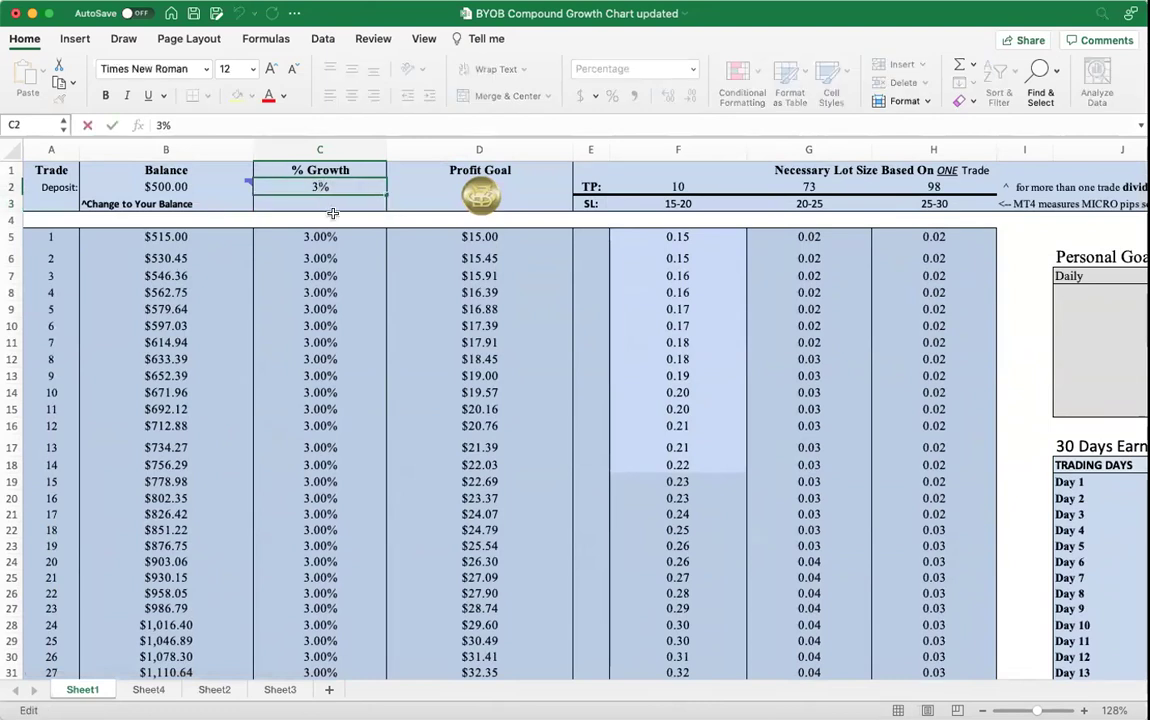
{"action": "key", "text": "BackSpace"}
{"action": "type", "text": "10"}
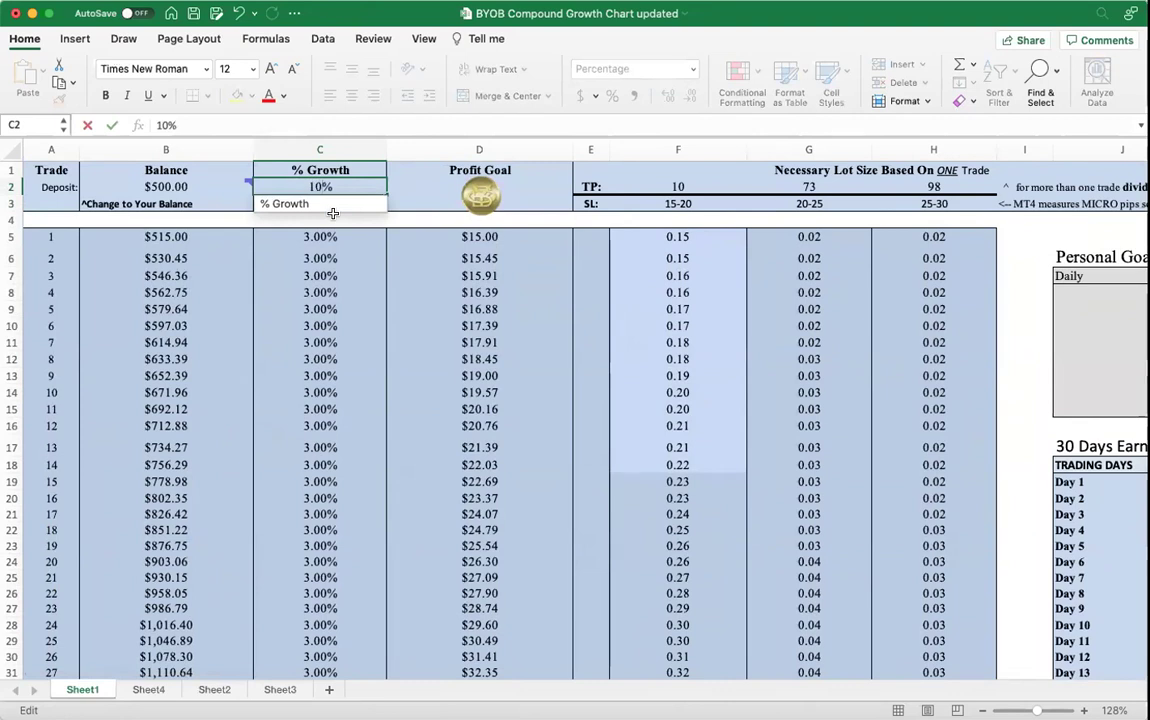
{"action": "key", "text": "Return"}
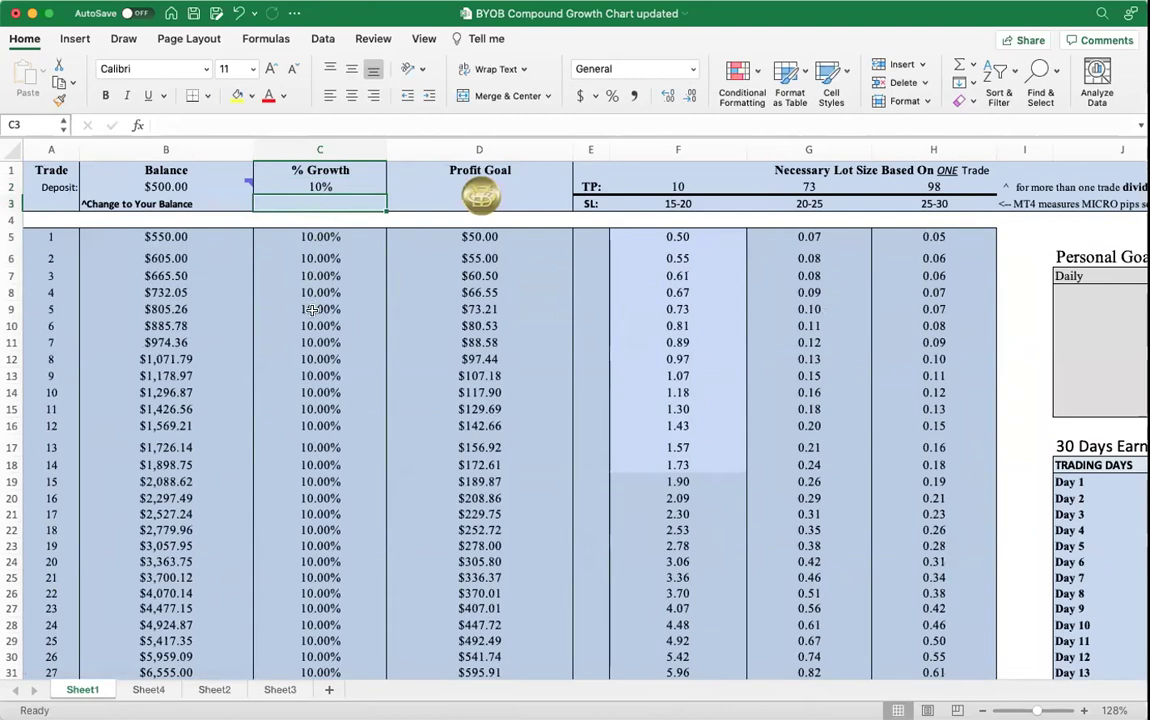
Examine the balances, profit goals and lot sizes of the 10% growth projection down to trade 125.
{"action": "scroll", "coordinate": [313, 310], "scroll_direction": "down", "scroll_amount": 15}
{"action": "scroll", "coordinate": [315, 323], "scroll_direction": "down", "scroll_amount": 8}
{"action": "scroll", "coordinate": [315, 323], "scroll_direction": "up", "scroll_amount": 2}
{"action": "scroll", "coordinate": [315, 323], "scroll_direction": "down", "scroll_amount": 4}
{"action": "scroll", "coordinate": [315, 321], "scroll_direction": "down", "scroll_amount": 10}
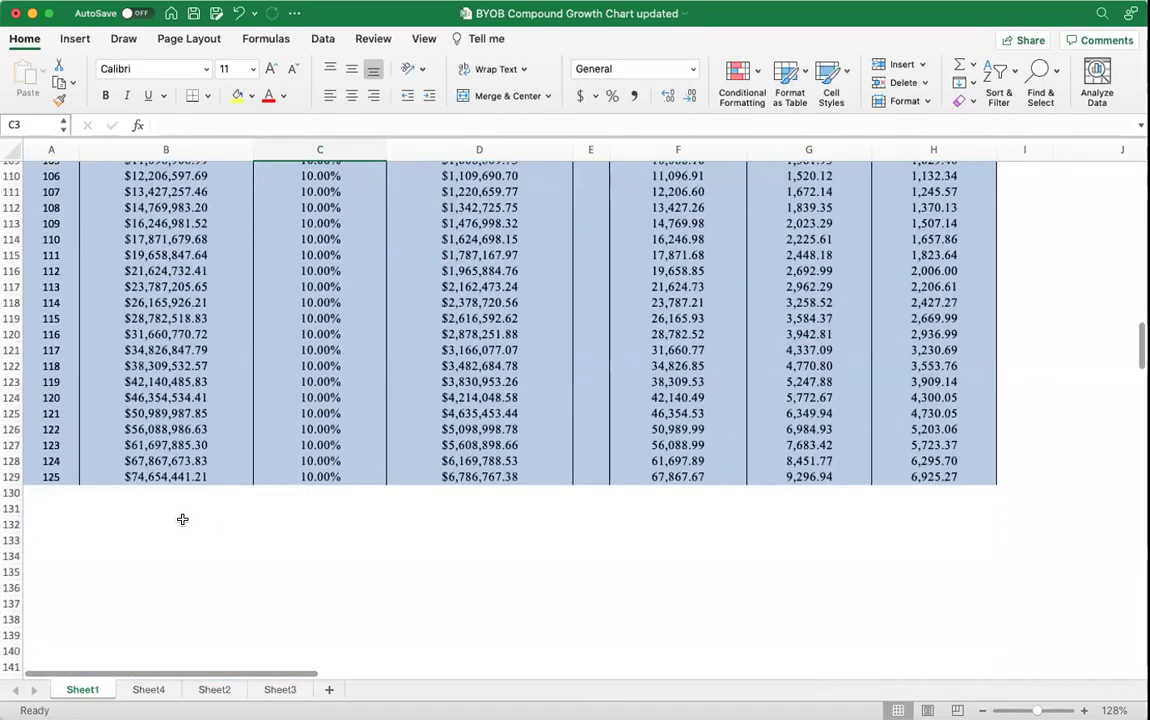
{"action": "scroll", "coordinate": [180, 515], "scroll_direction": "up", "scroll_amount": 3}
{"action": "scroll", "coordinate": [178, 509], "scroll_direction": "up", "scroll_amount": 15}
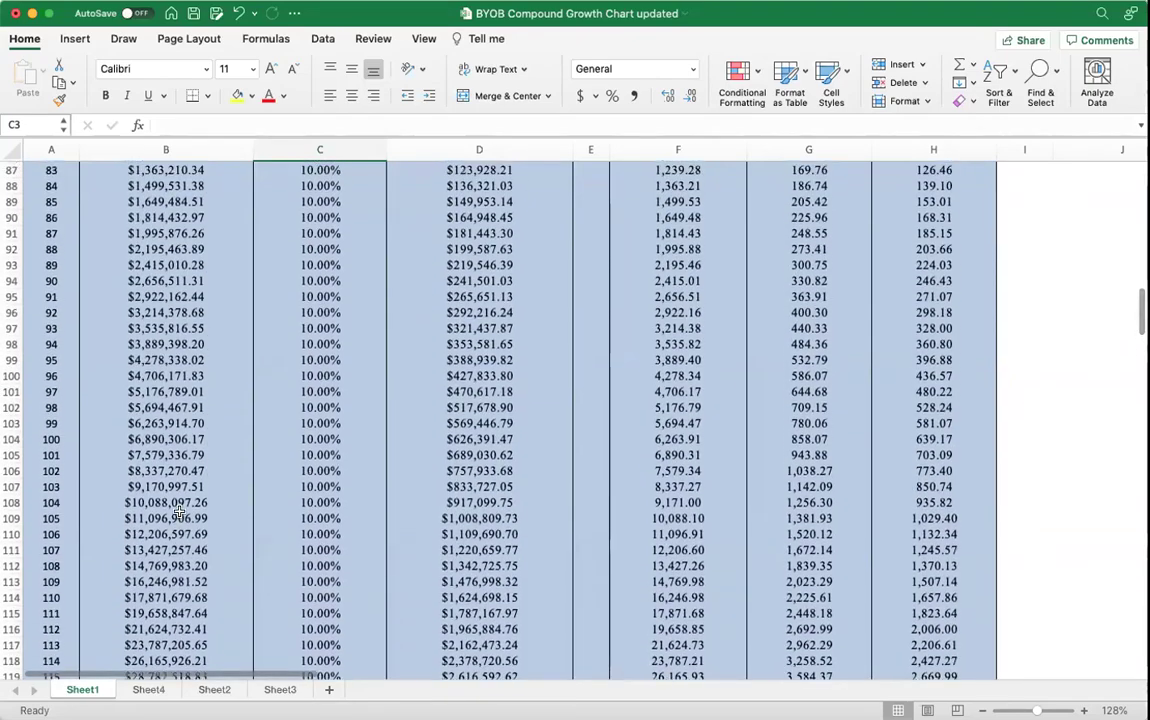
{"action": "scroll", "coordinate": [178, 509], "scroll_direction": "up", "scroll_amount": 10}
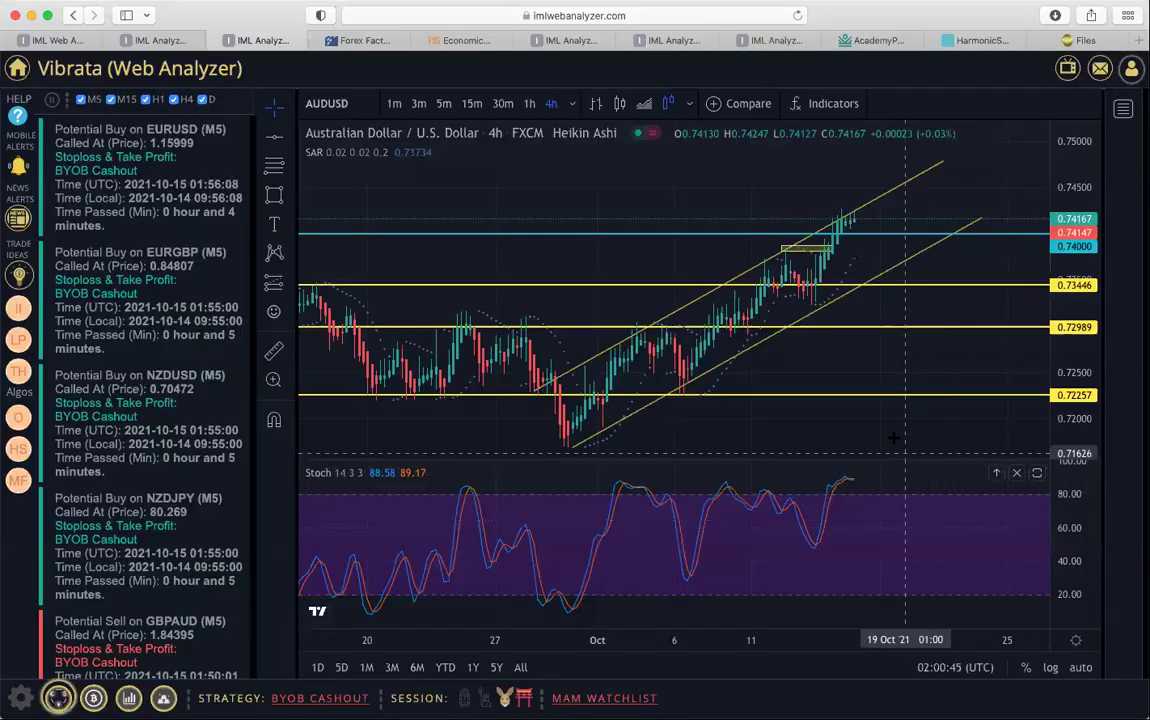
In the Web Analyzer, switch the AUDUSD chart to the 1-hour timeframe and measure downward from the current price past the 0.74000 level.
{"action": "left_click", "coordinate": [529, 103]}
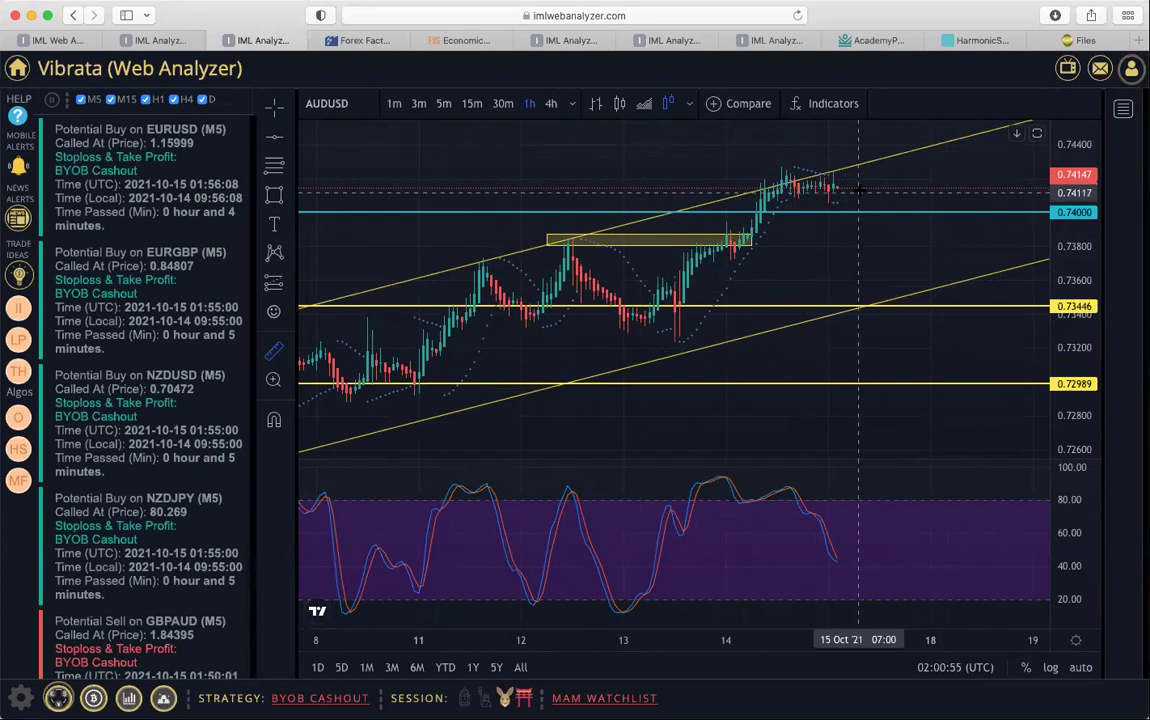
{"action": "left_click", "coordinate": [855, 188], "text": "shift"}
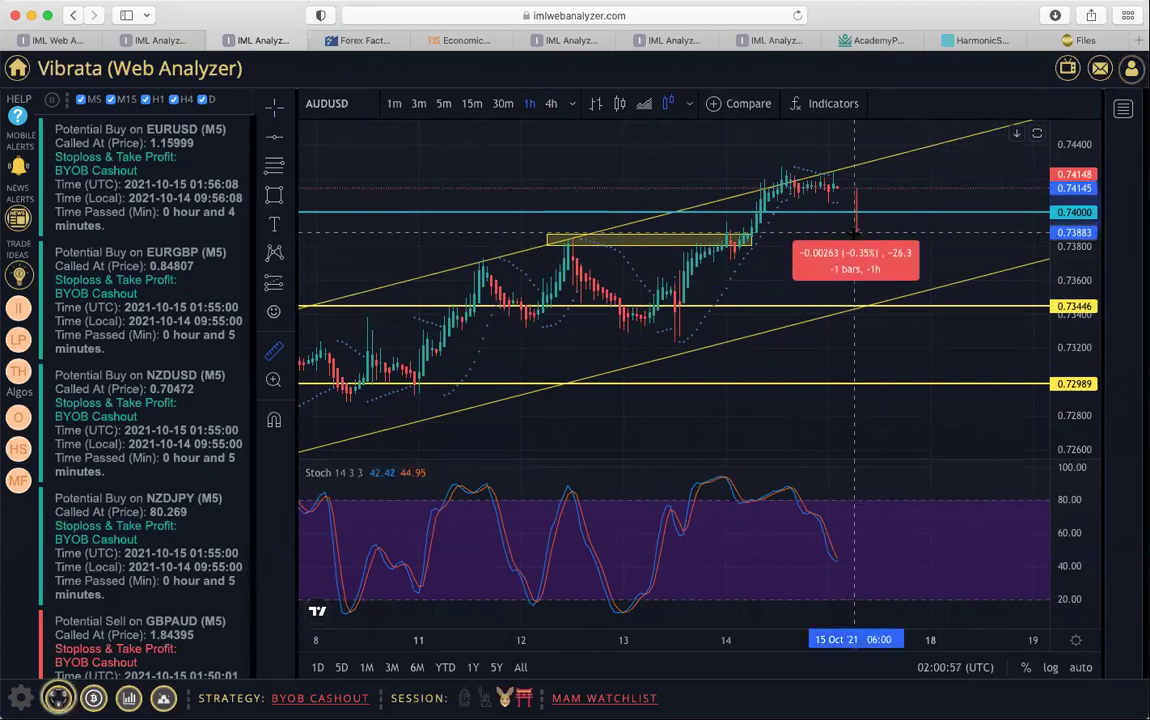